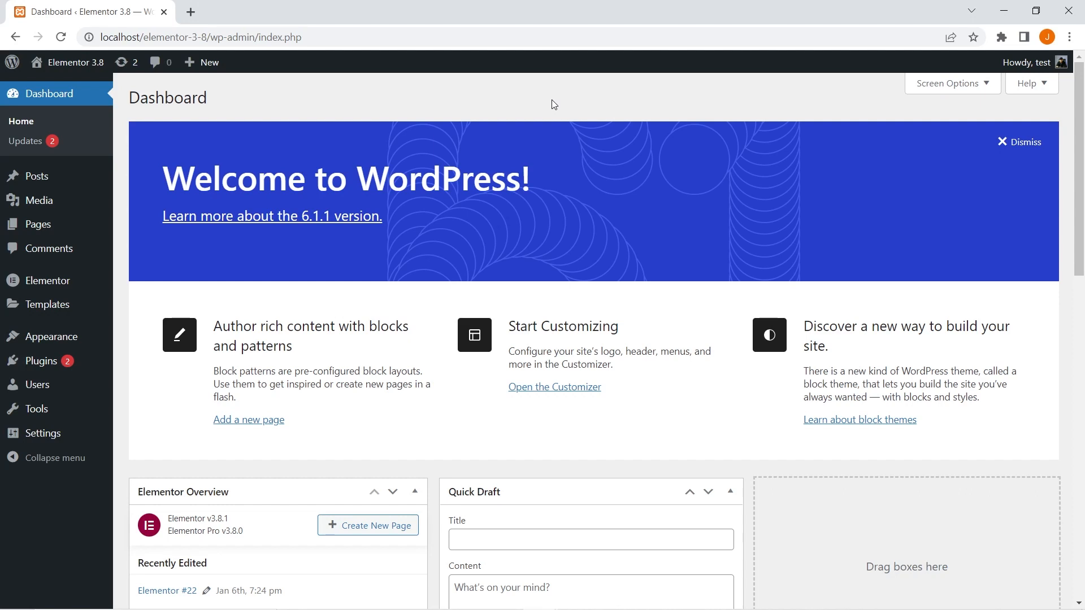
- Open Elementor's settings at the Experiments section and go to the ongoing experiments
mouse_move(41, 290)
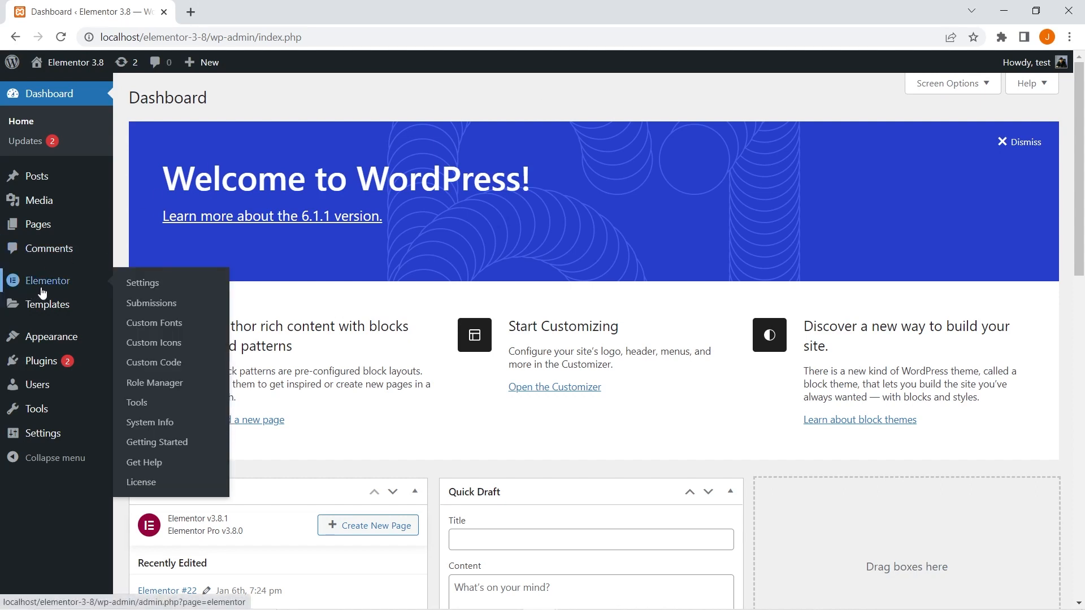
left_click(156, 290)
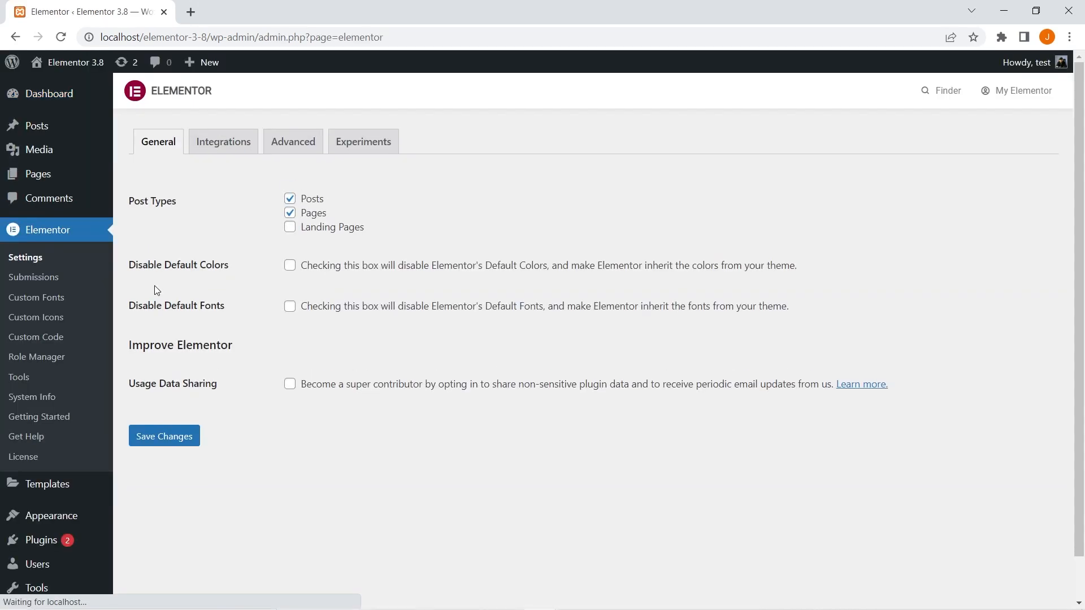
left_click(356, 143)
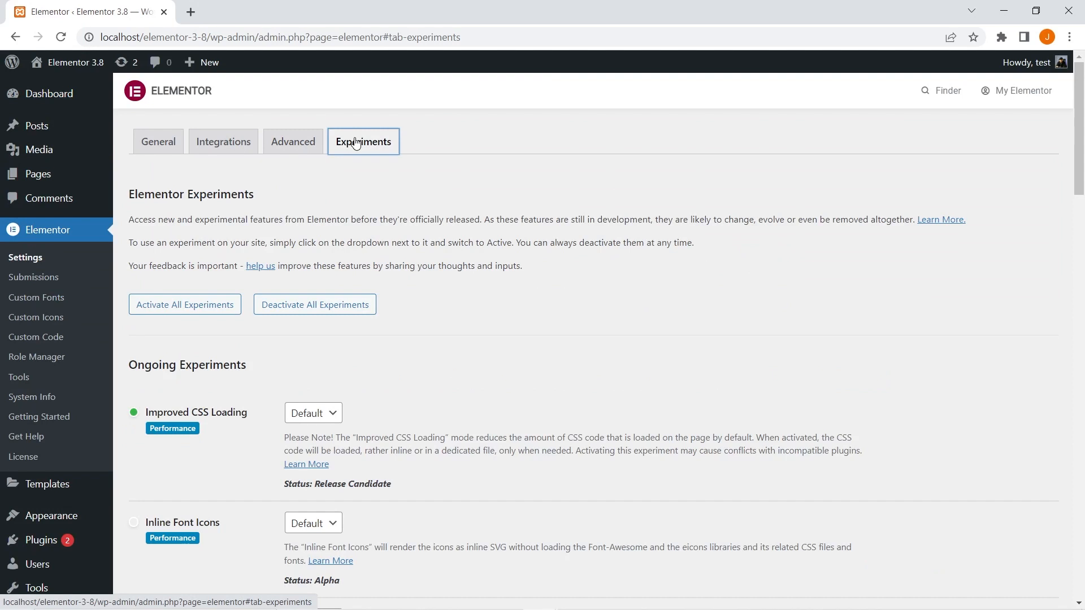
scroll(584, 255, "down", 5)
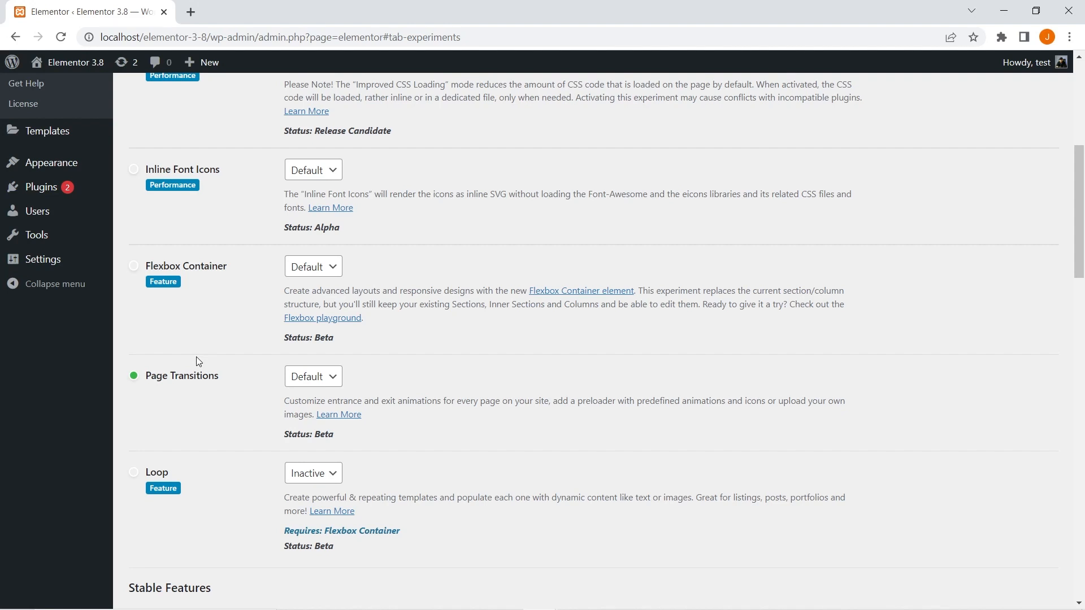
- Activate the Loop experiment together with the Flexbox Container experiment it requires
left_click(332, 479)
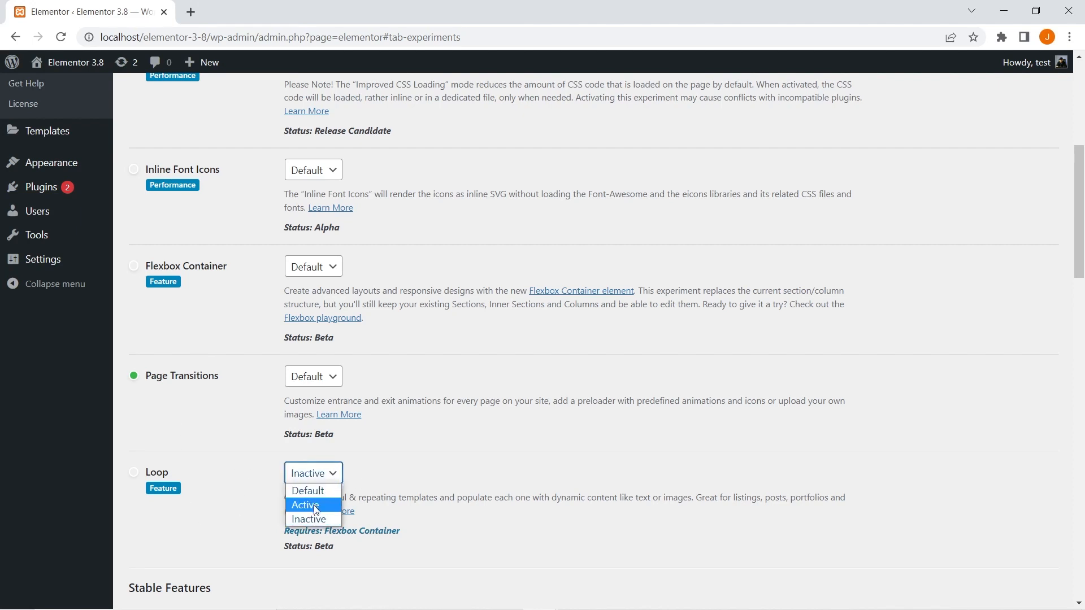
left_click(313, 505)
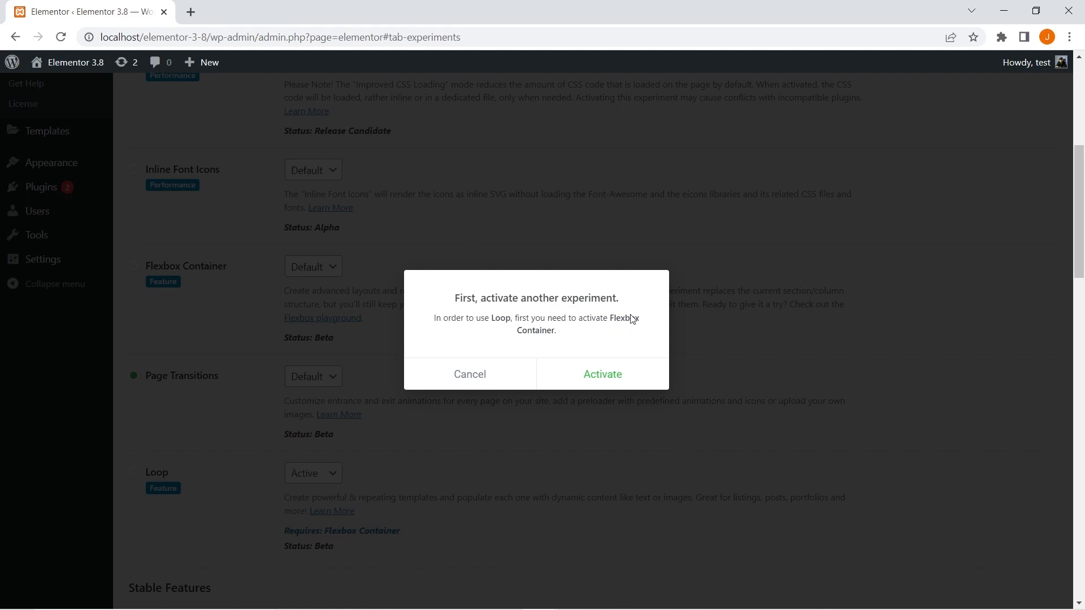
left_click(620, 384)
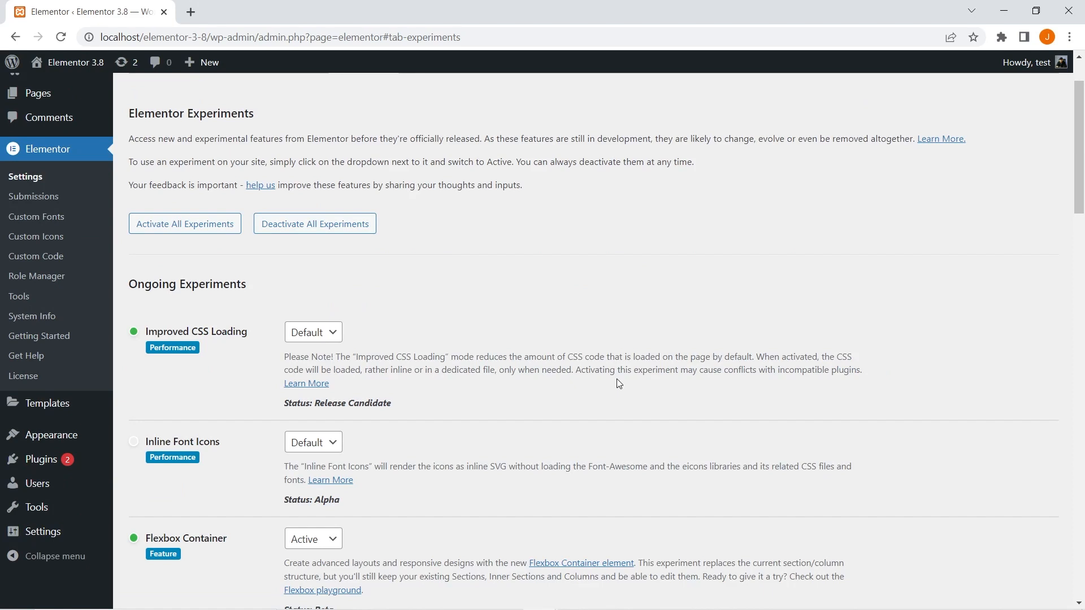
scroll(611, 379, "down", 3)
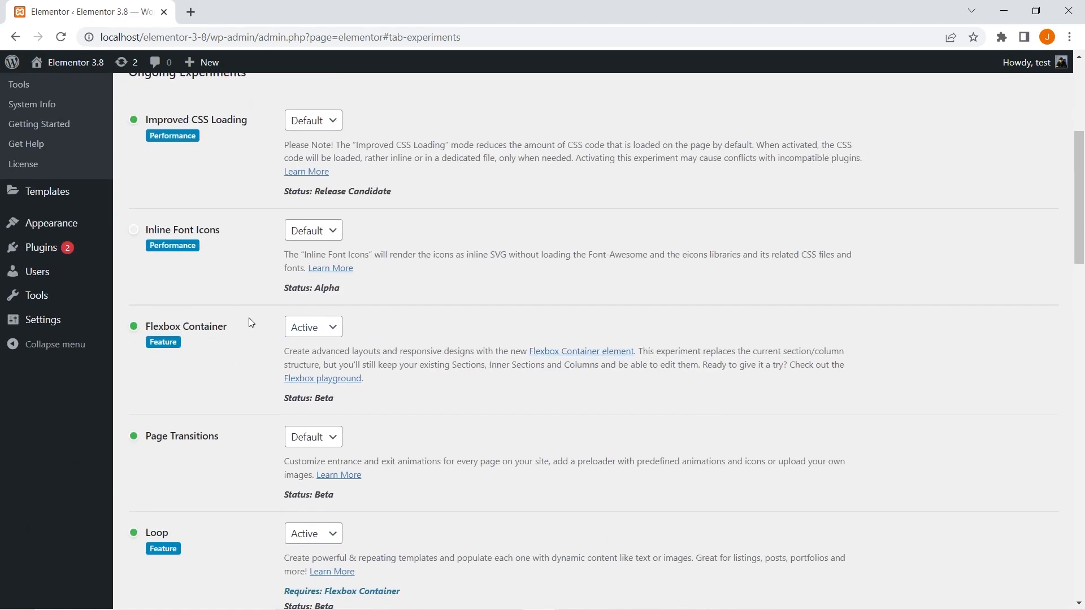
scroll(195, 432, "down", 2)
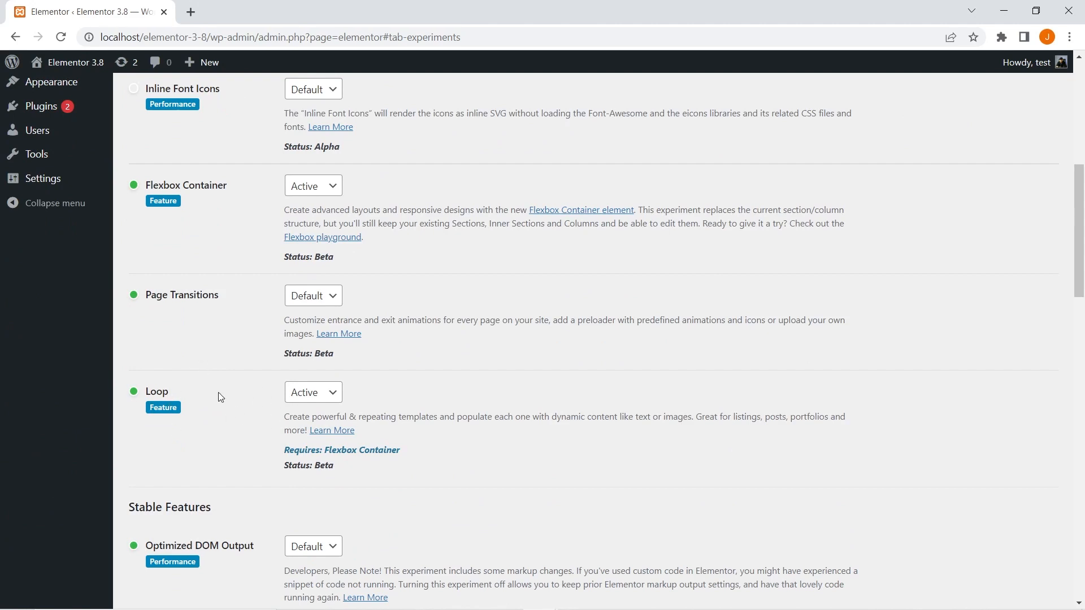
scroll(185, 426, "up", 6)
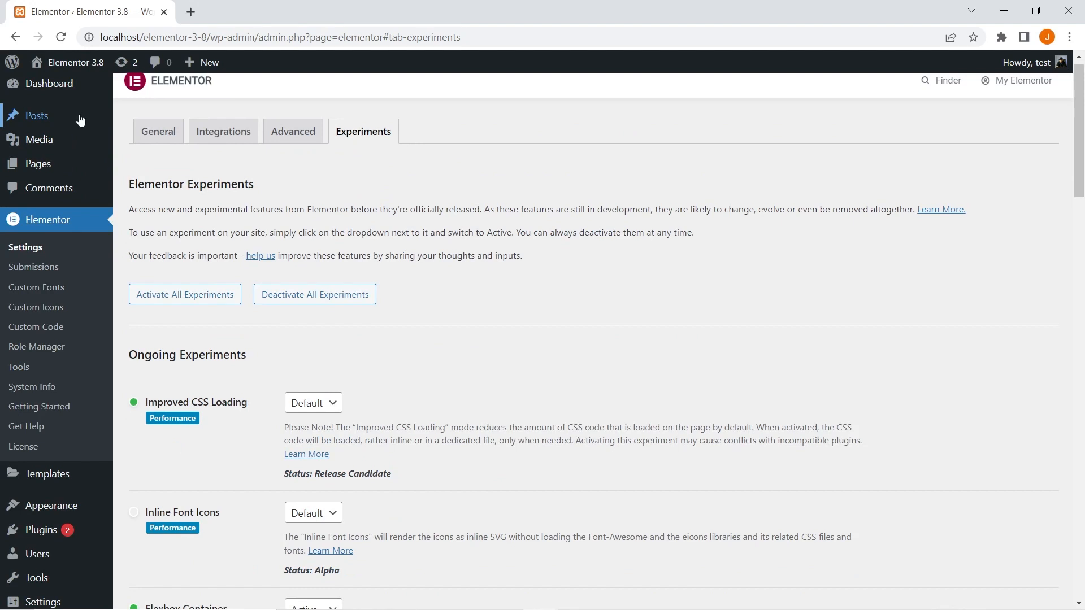
- Create a new post in a separate browser tab and open it for editing with Elementor
mouse_move(78, 116)
right_click(159, 145)
left_click(209, 150)
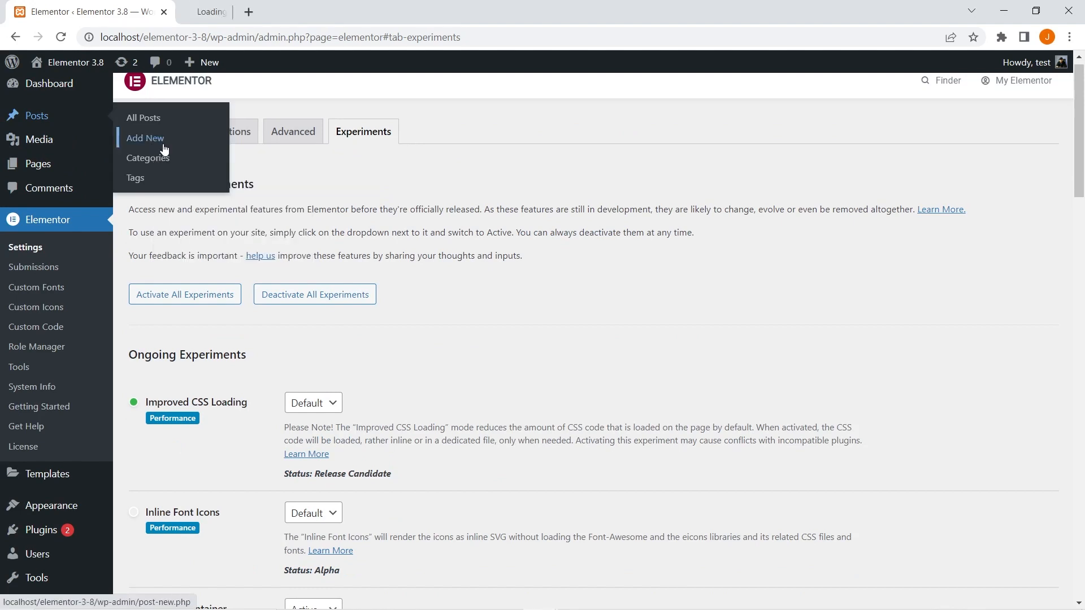
left_click(267, 7)
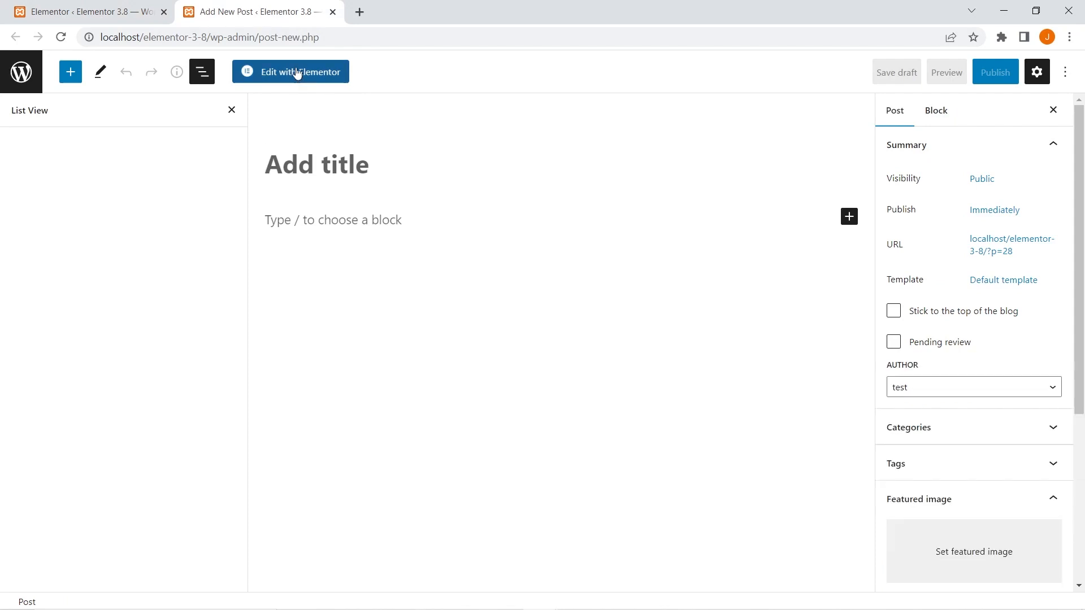
left_click(296, 72)
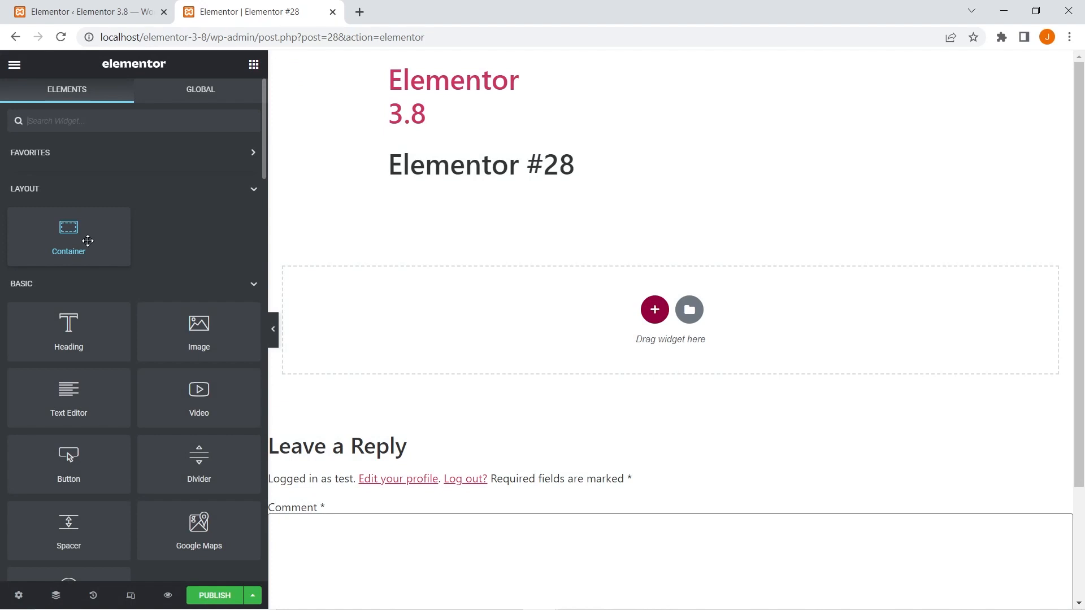
- Add a Loop Grid widget to the post's empty widget area
scroll(87, 241, "down", 6)
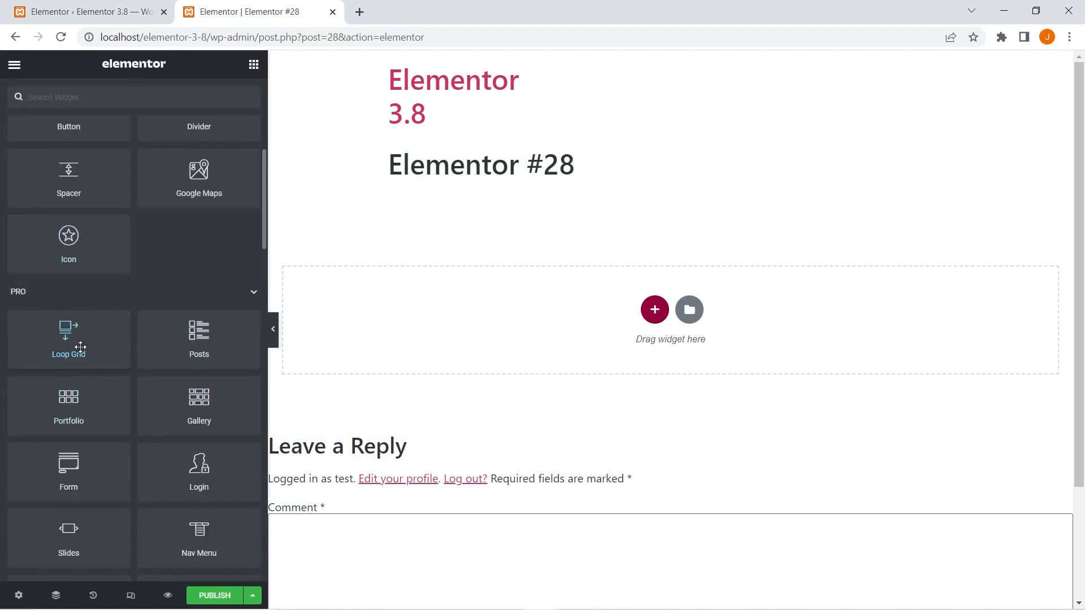
left_click_drag(68, 334, 495, 294)
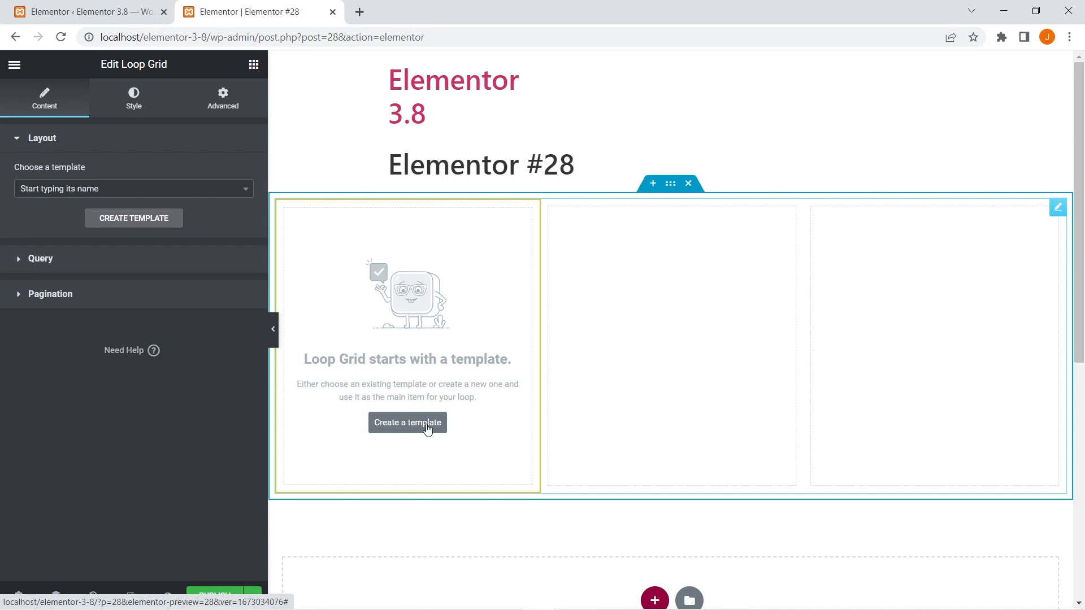
left_click(427, 430)
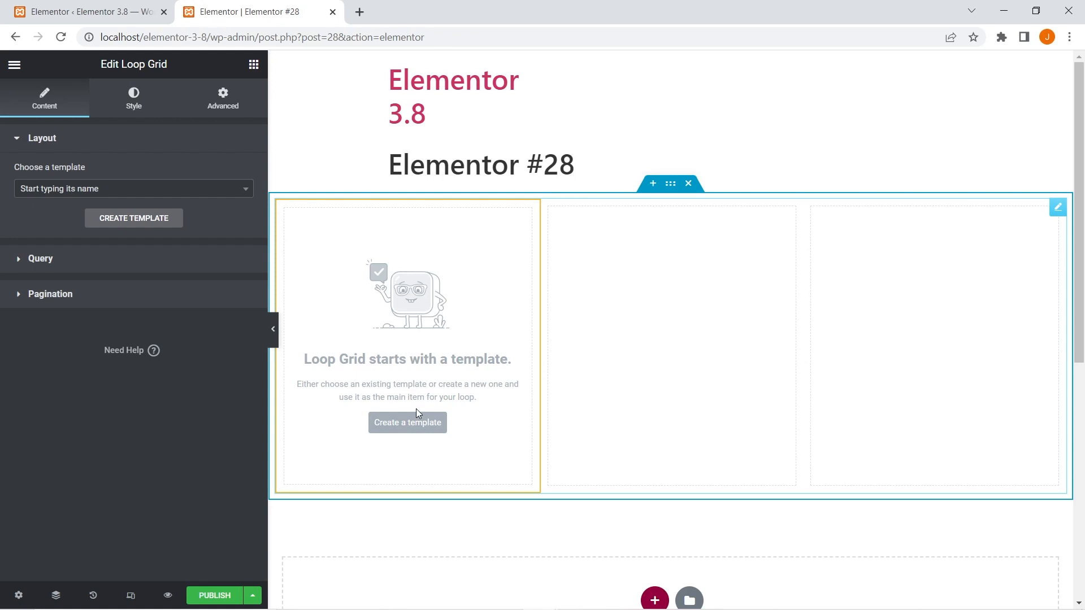
- Examine the existing Loop Item template and its available actions in the Theme Builder
left_click(120, 15)
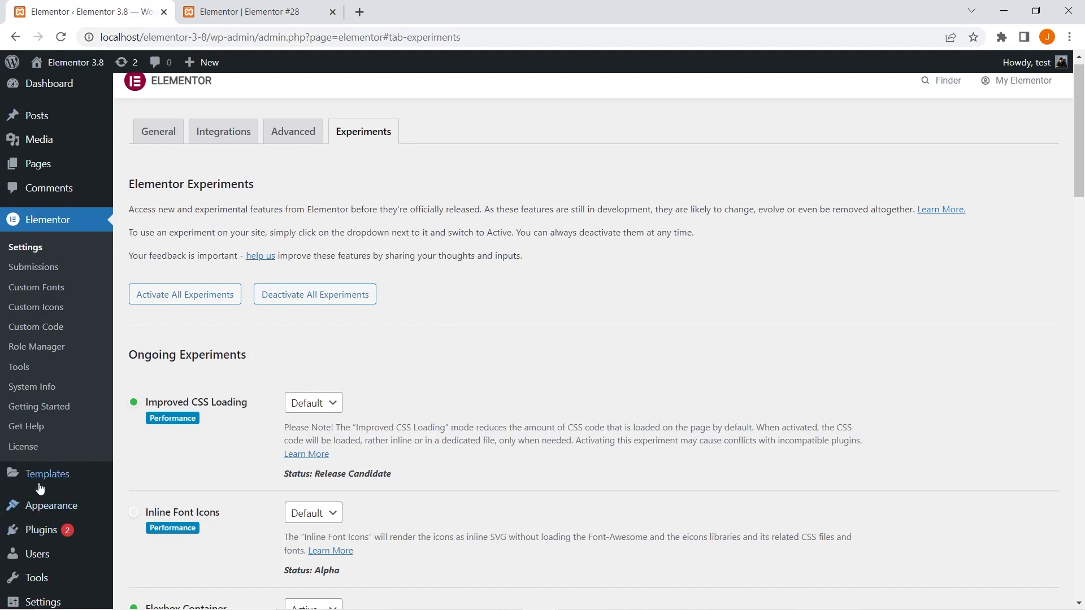
mouse_move(73, 480)
left_click(137, 493)
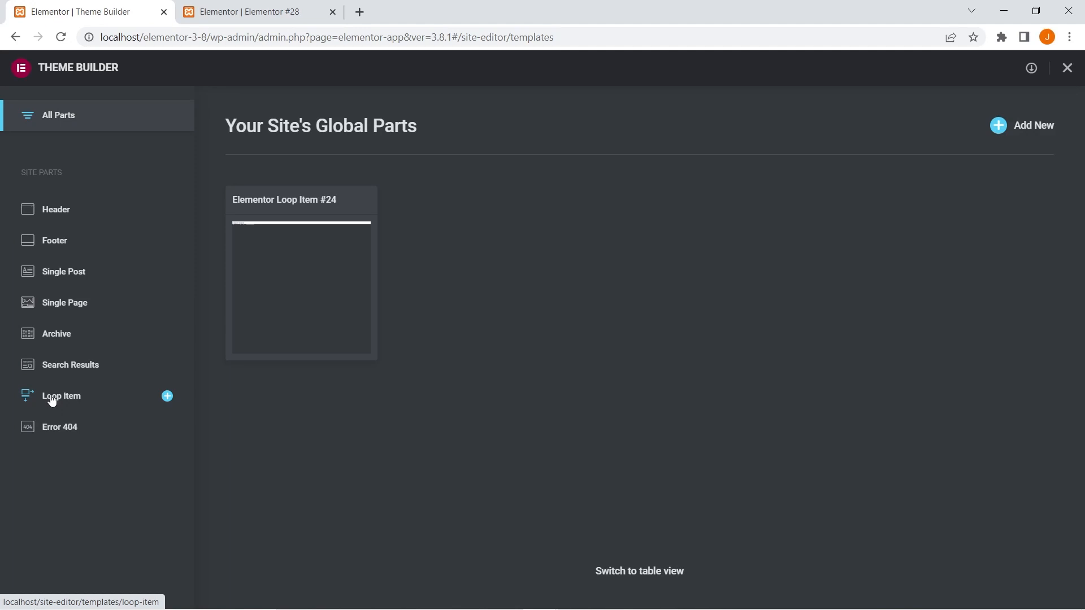
left_click(61, 397)
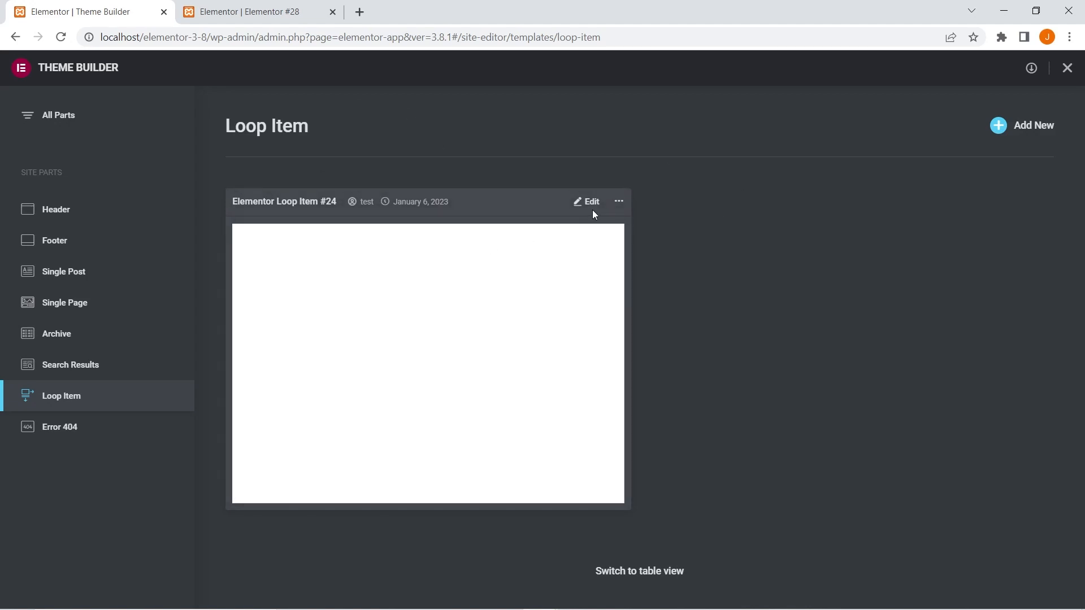
left_click(618, 201)
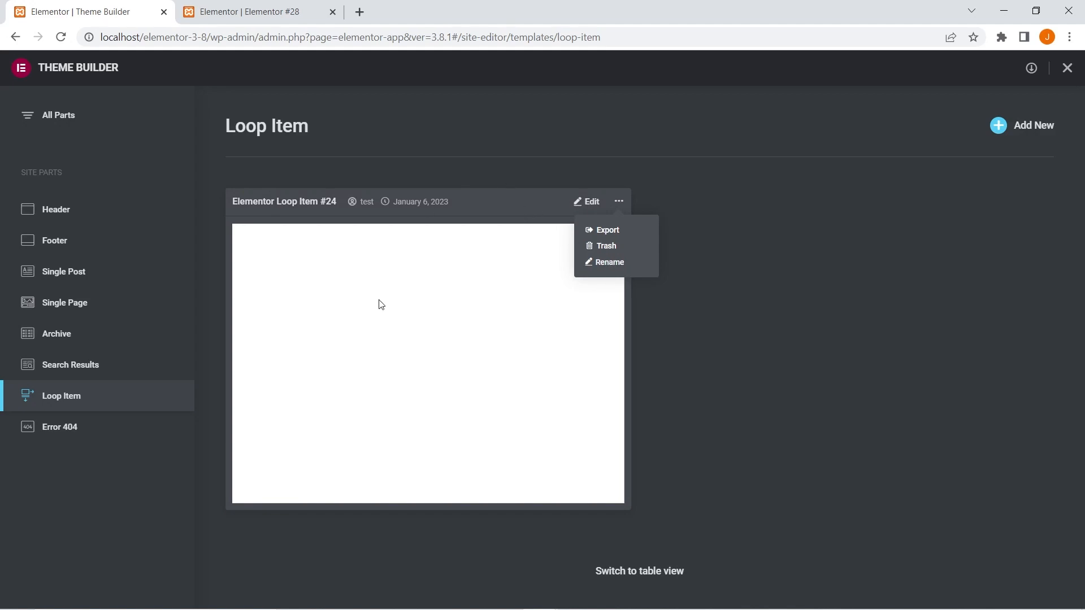
left_click(881, 271)
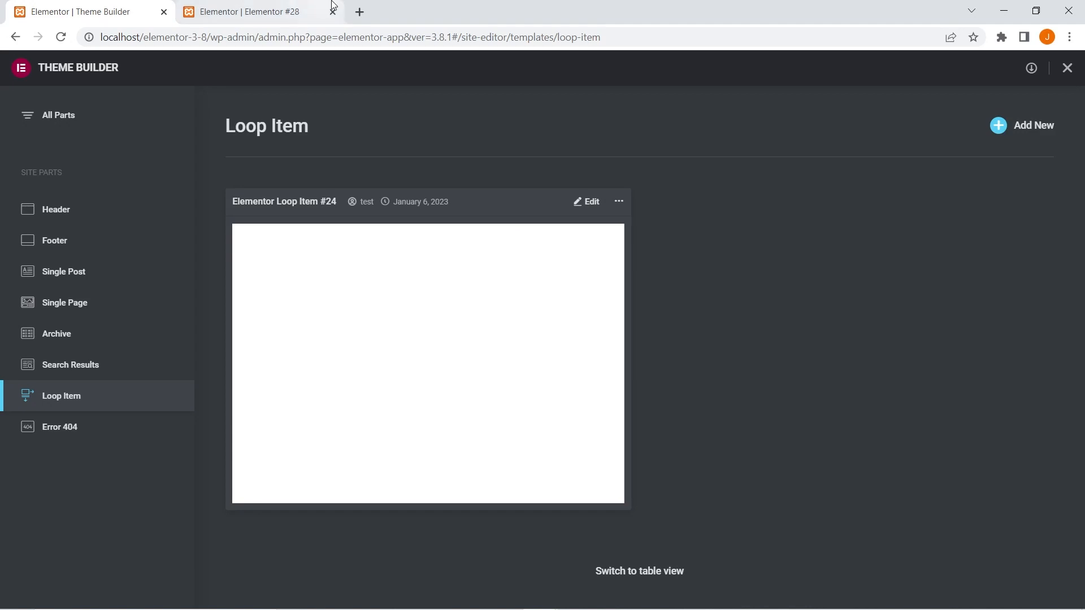
left_click(249, 12)
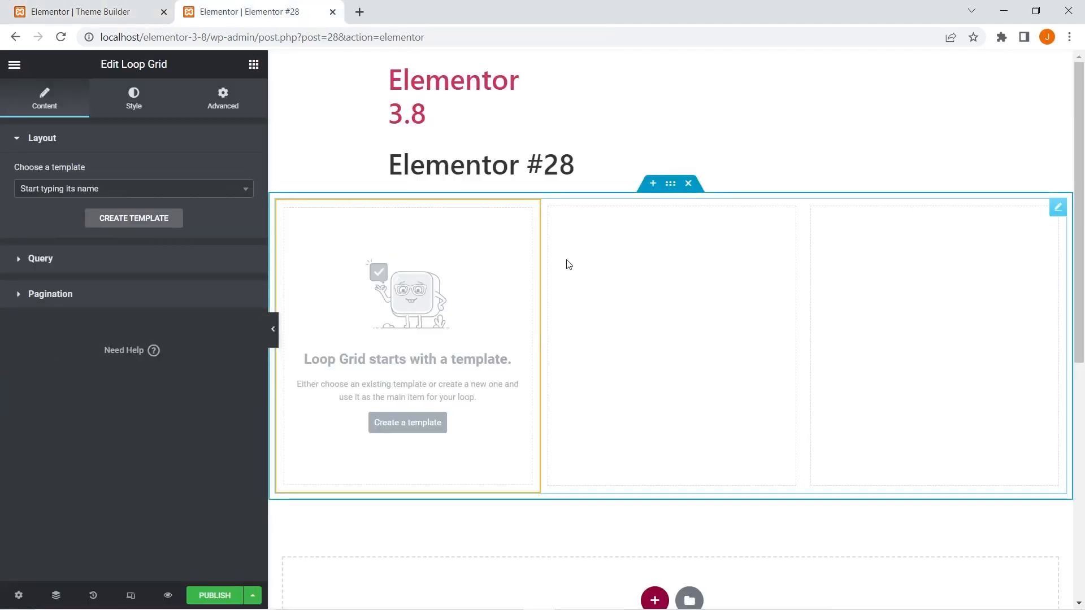
left_click(112, 5)
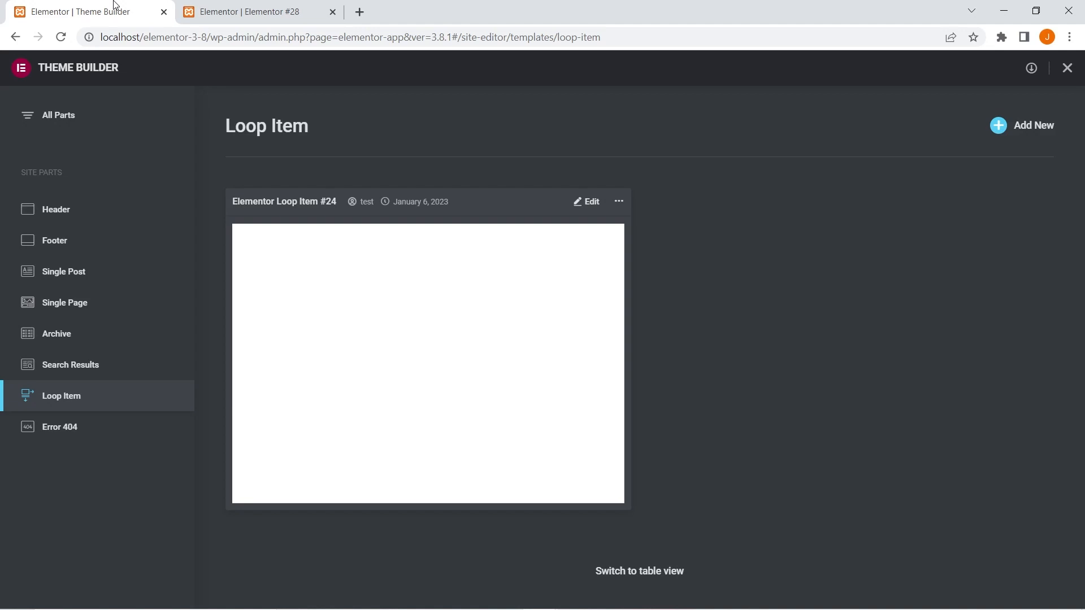
- Return to the post being edited and create a new loop template from the Loop Grid's placeholder
left_click(222, 7)
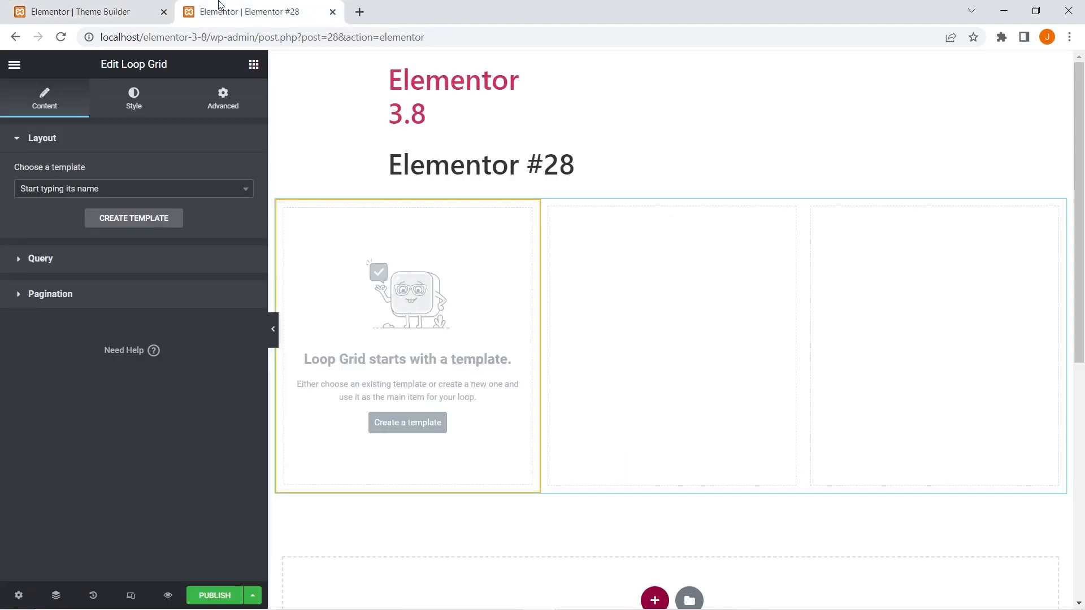
left_click(427, 427)
left_click(609, 368)
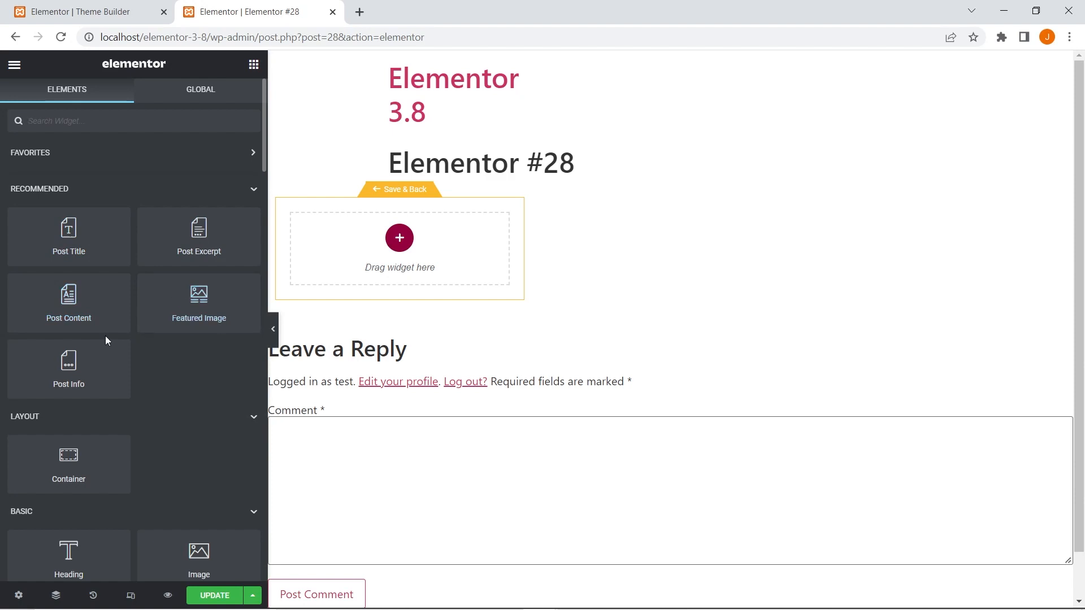
- Place a Featured Image widget in the loop template and a Post Title widget beneath it
left_click_drag(184, 302, 376, 244)
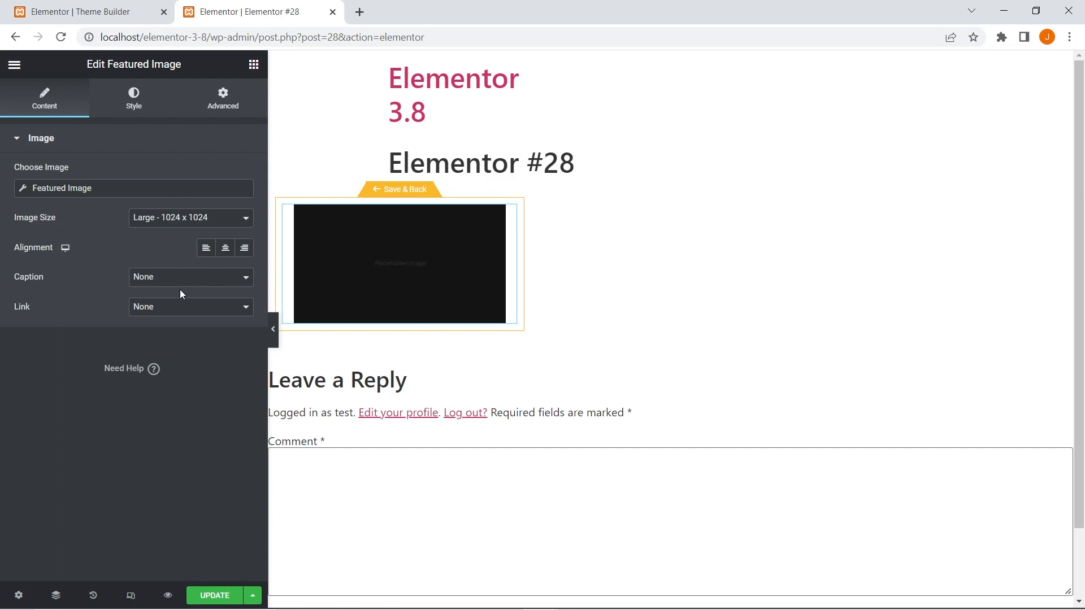
left_click(254, 65)
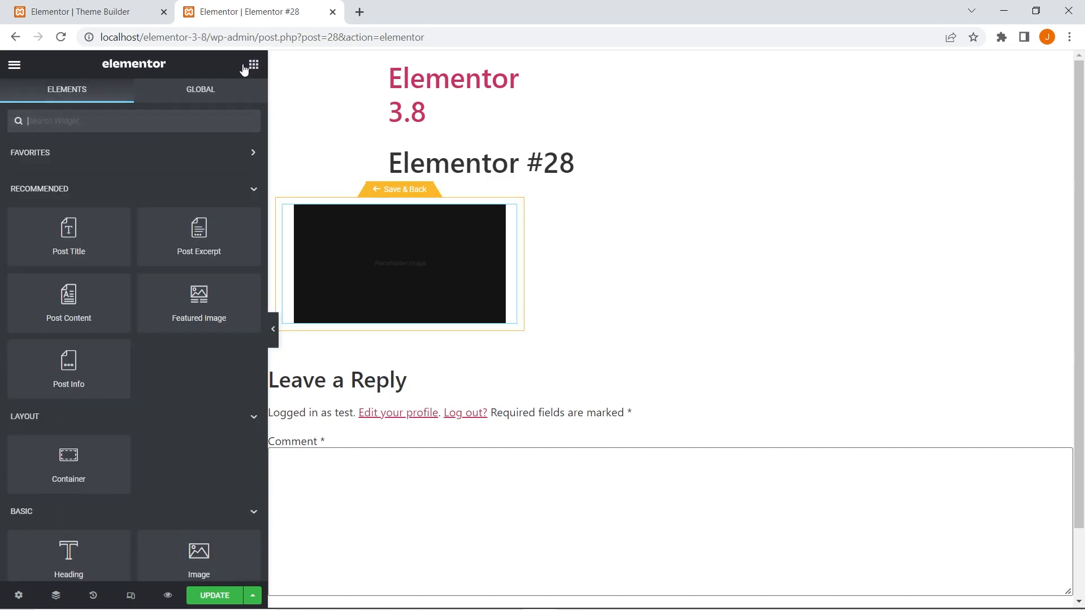
left_click_drag(72, 240, 361, 315)
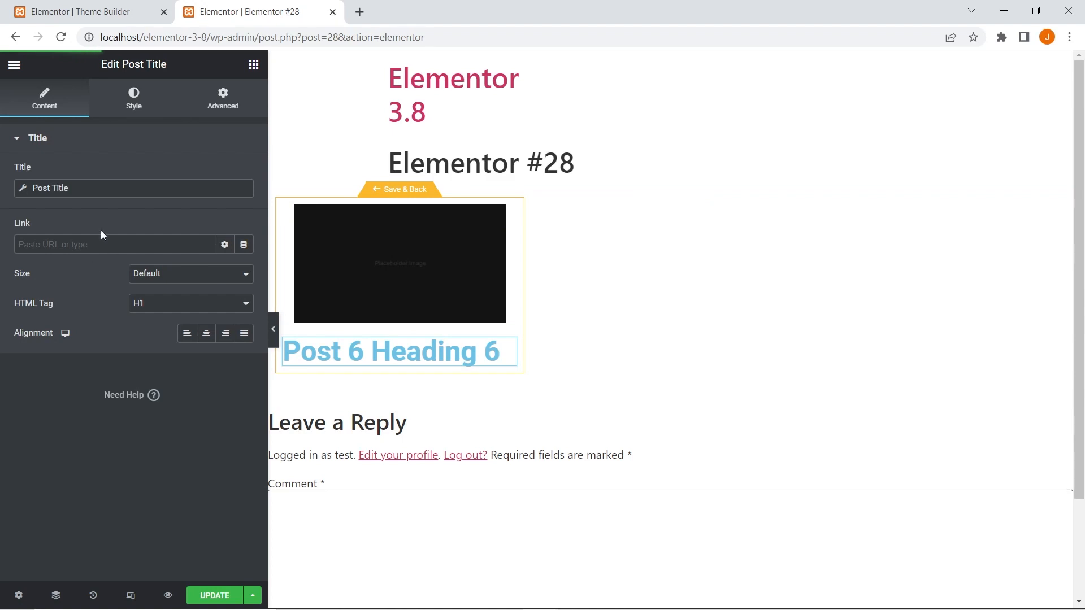
- Add a Post Excerpt widget below the post title, then save the loop template and return to the post
left_click(395, 258)
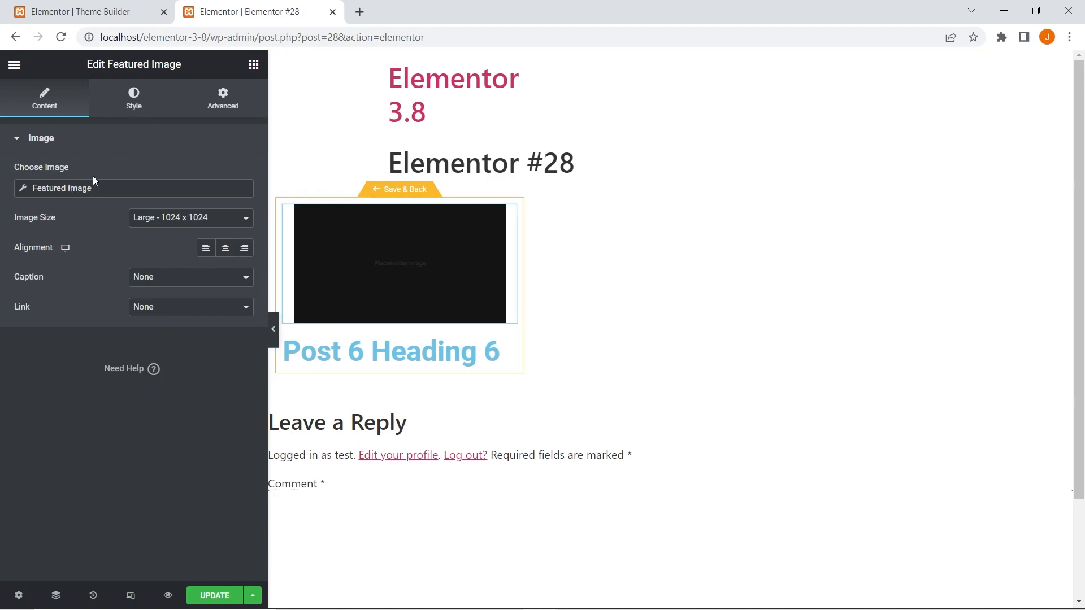
left_click(253, 66)
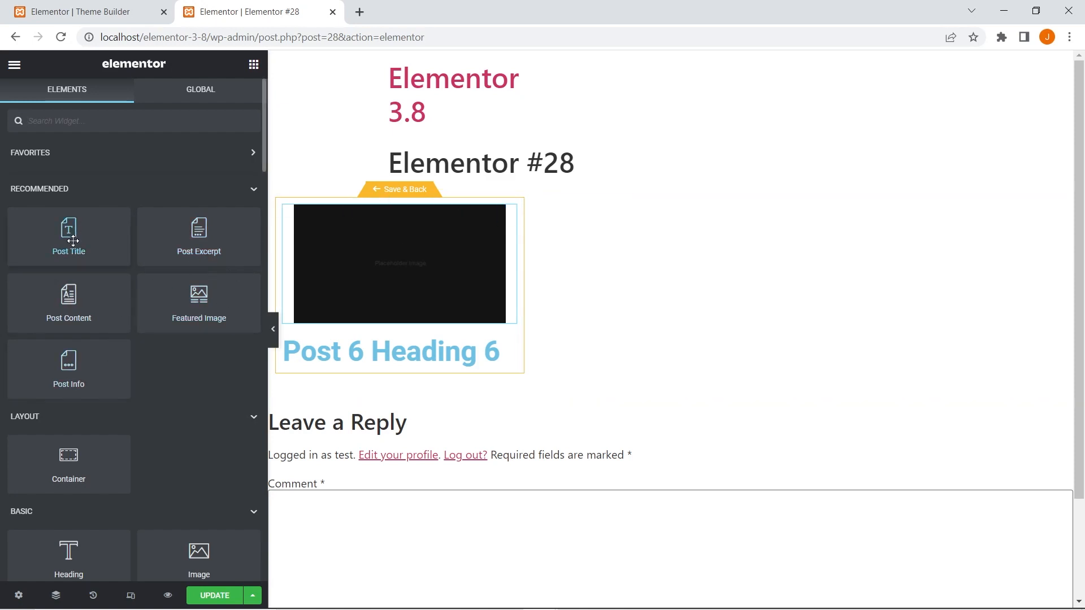
left_click_drag(202, 235, 345, 372)
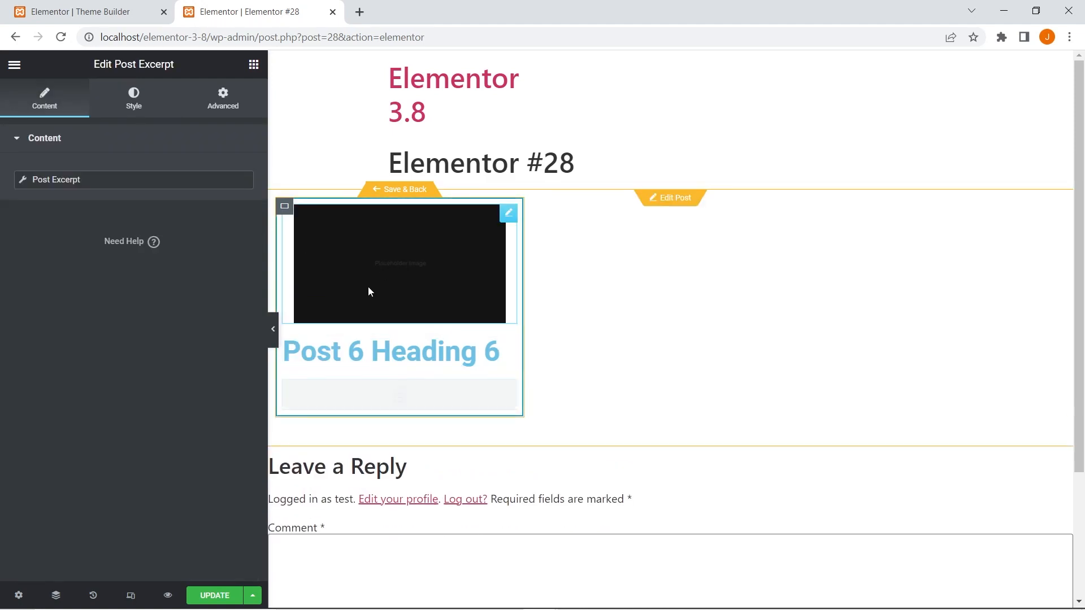
left_click(411, 190)
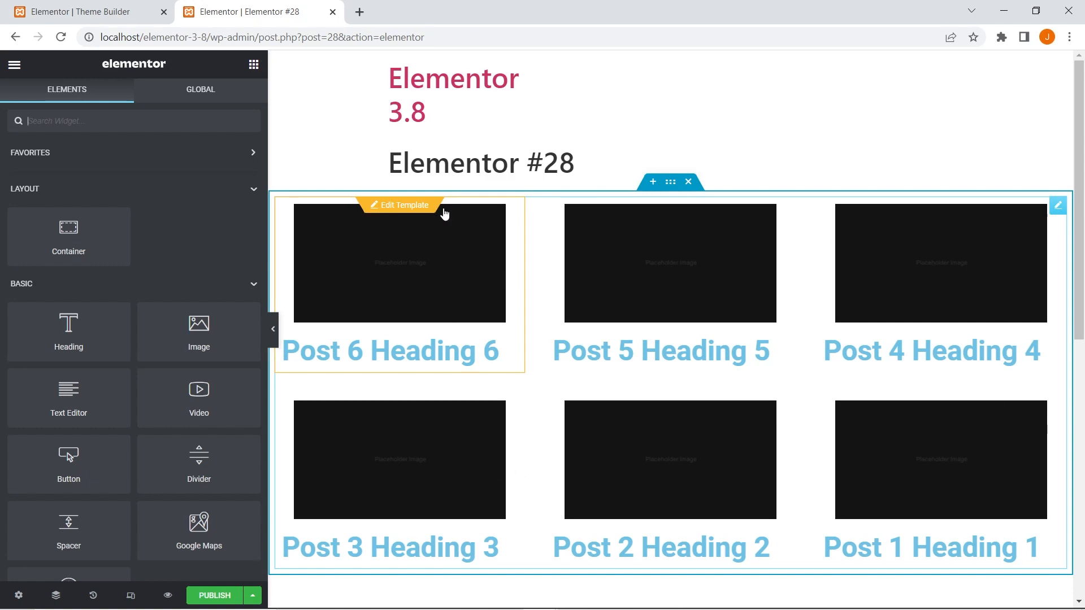
- Open the Loop Grid's settings and choose Elementor Loop Item #31 (Template) as its template
left_click(534, 209)
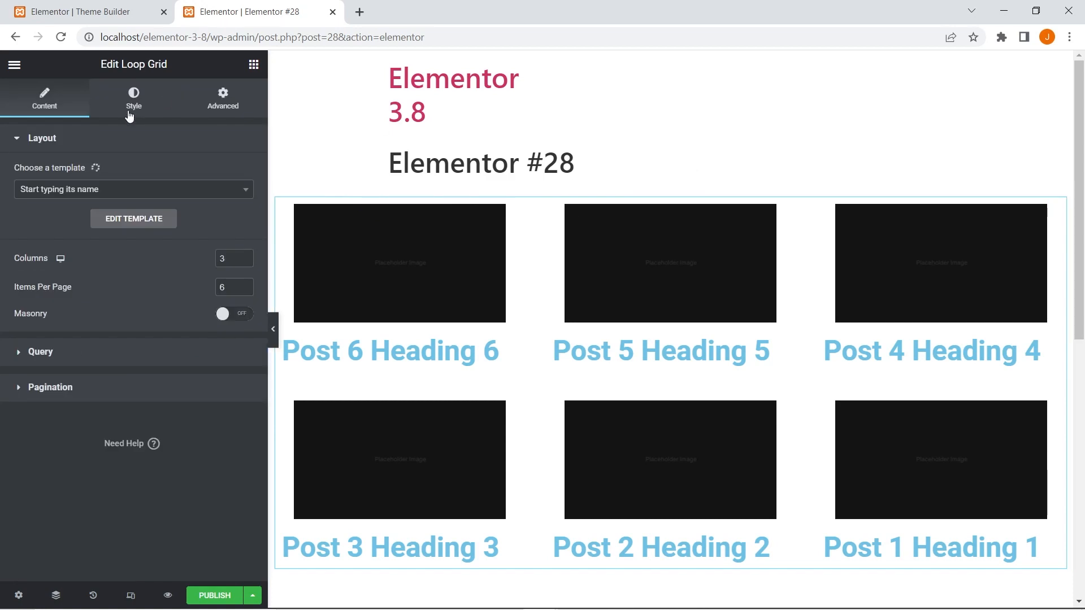
left_click(108, 192)
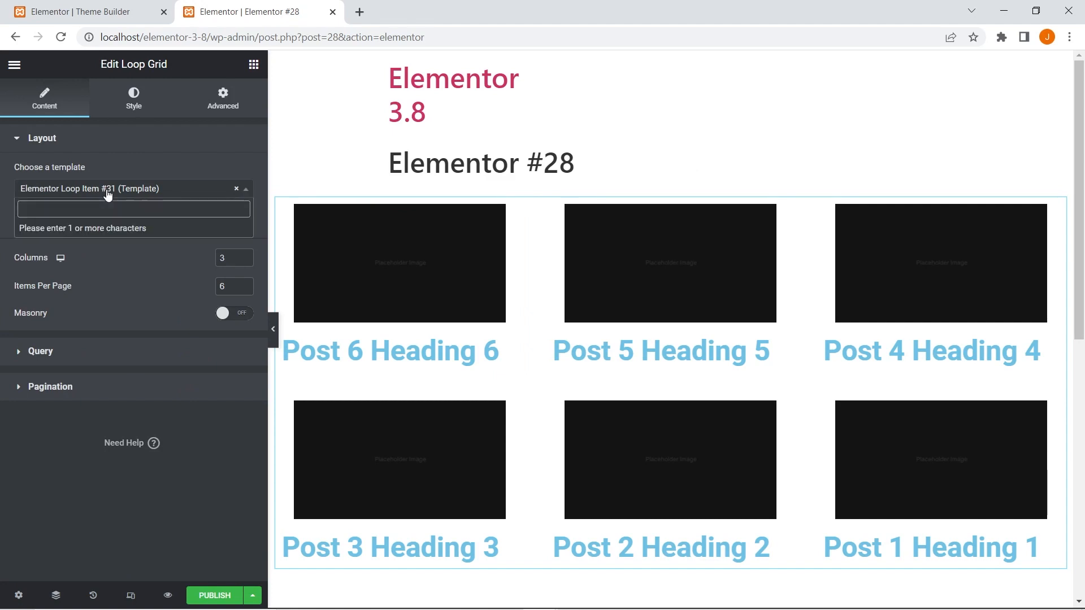
type("e")
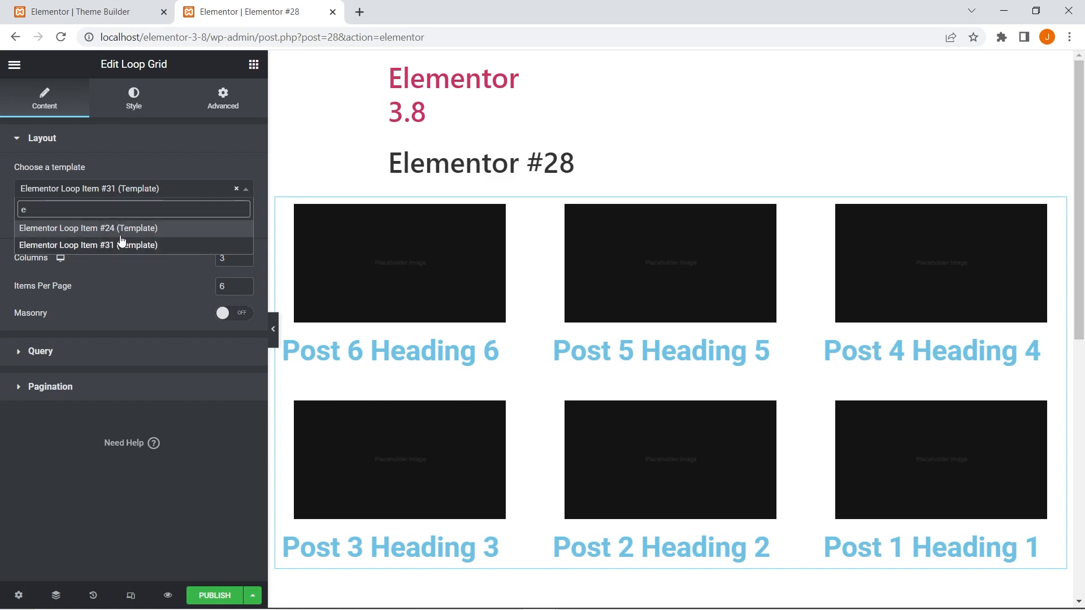
left_click(119, 245)
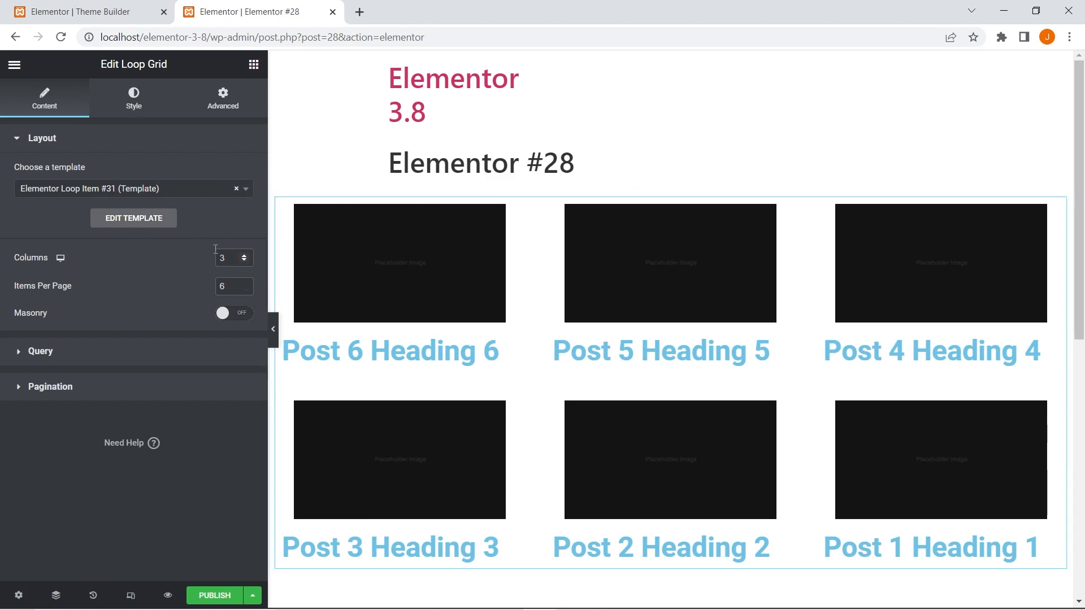
- Set the Loop Grid to 2 columns and 4 items per page
left_click(245, 260)
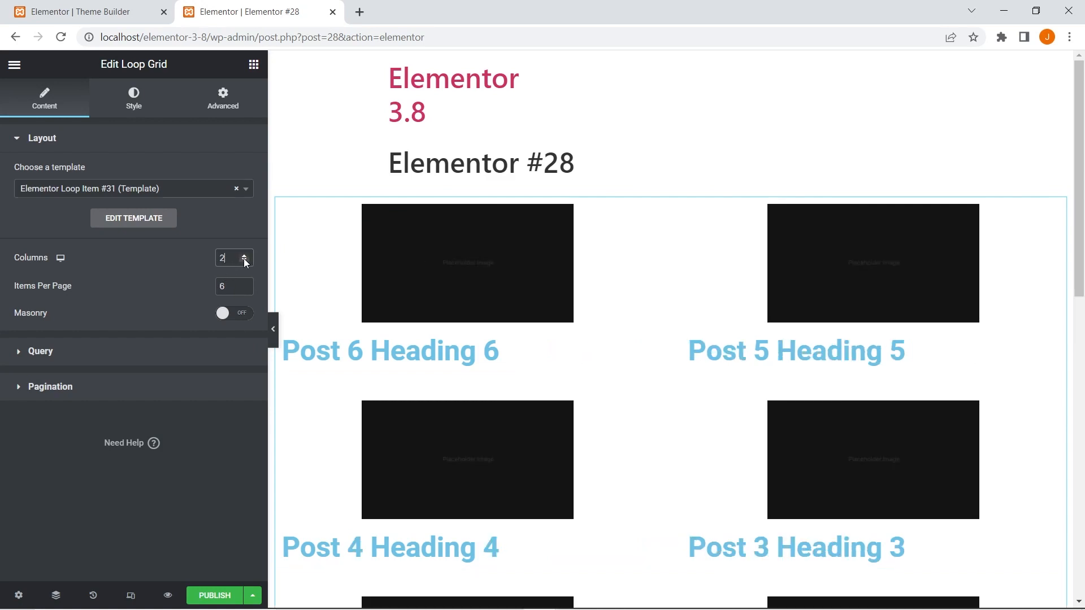
left_click(246, 288)
left_click(245, 288)
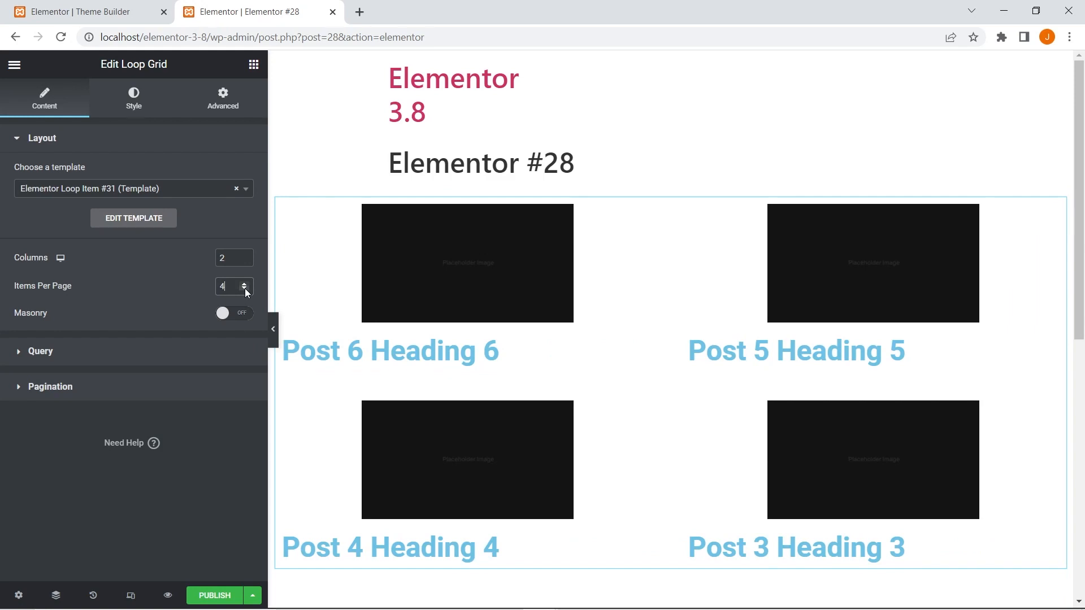
- Examine the Loop Grid's query options, including source, include-by and date choices, and its pagination setting
left_click(83, 349)
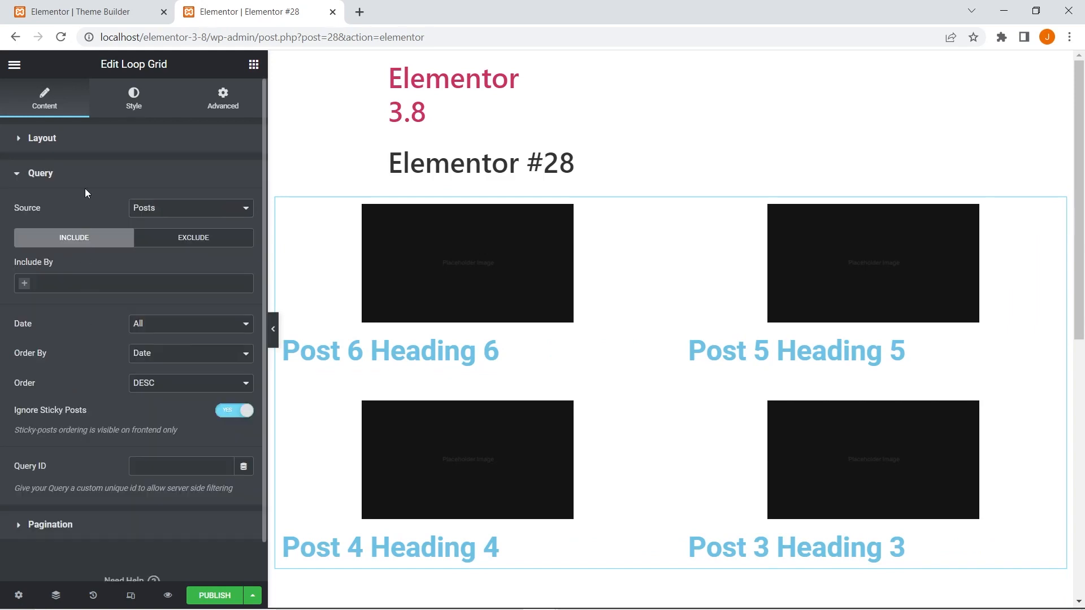
left_click(145, 209)
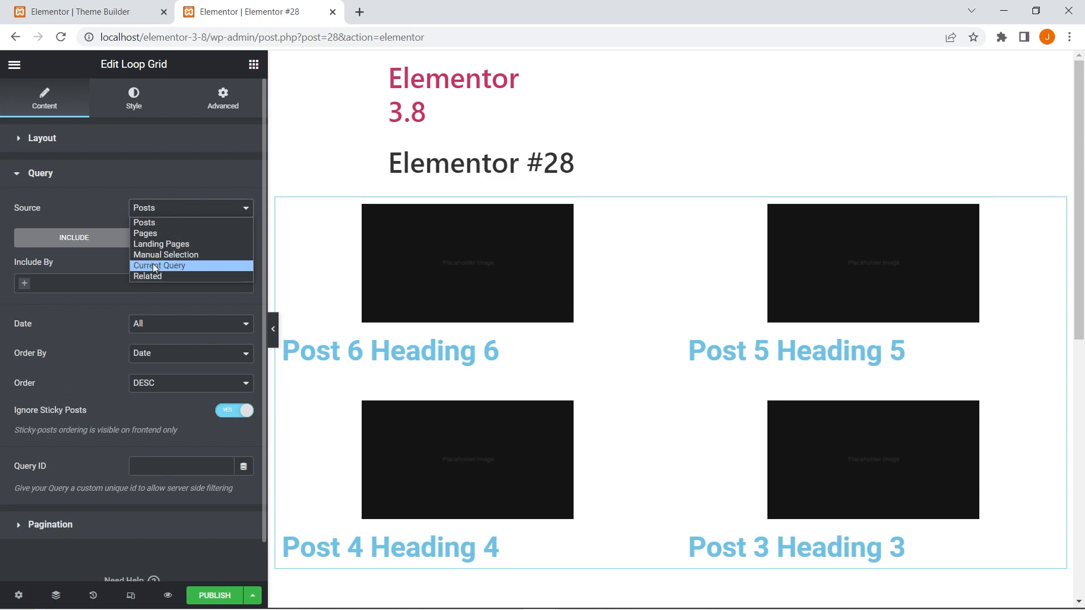
left_click(110, 264)
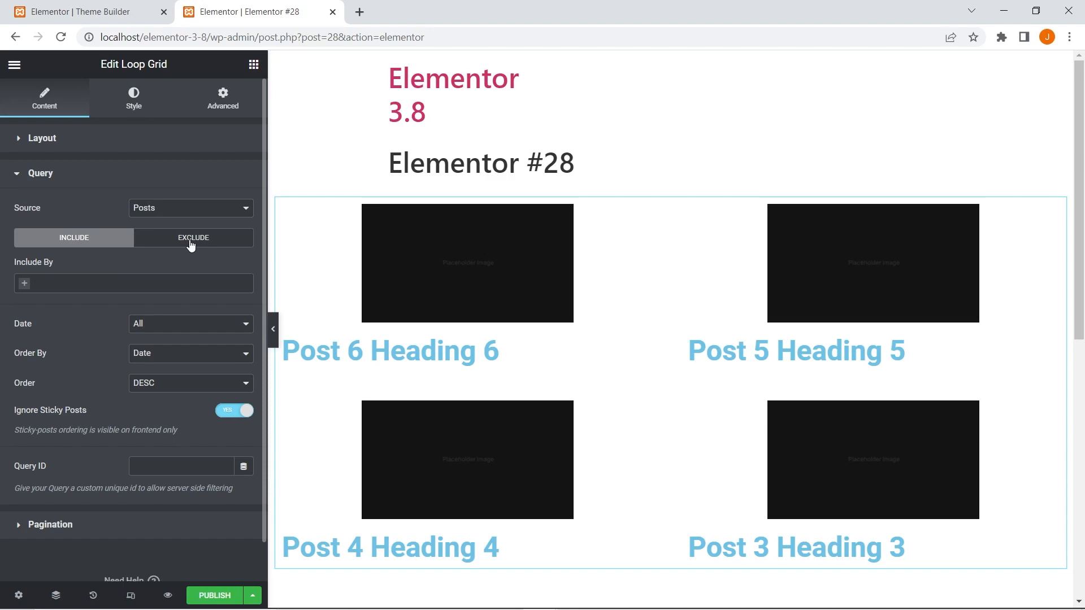
left_click(28, 286)
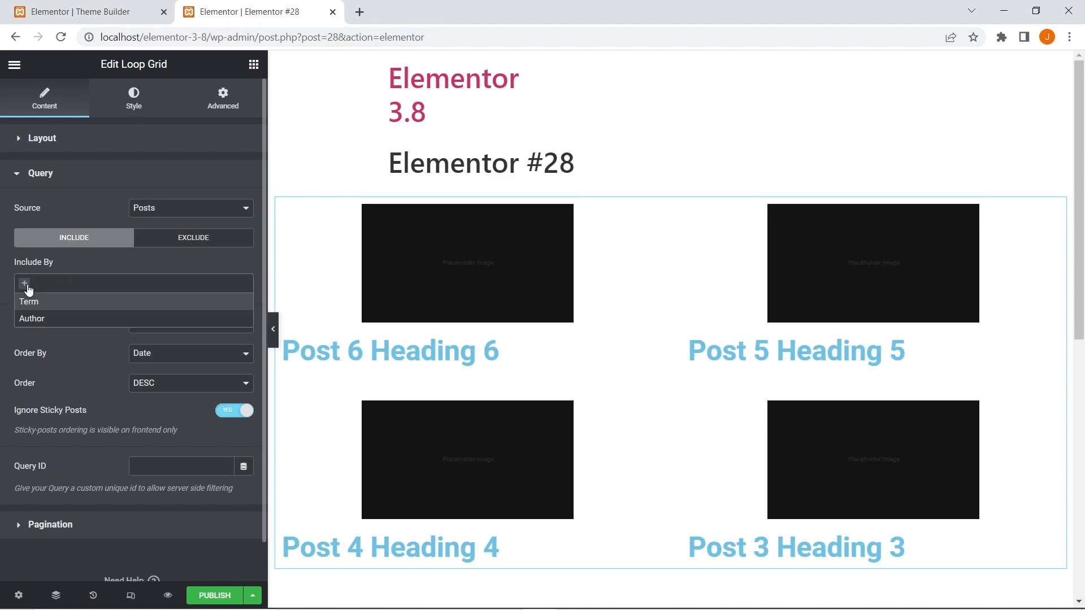
left_click(106, 327)
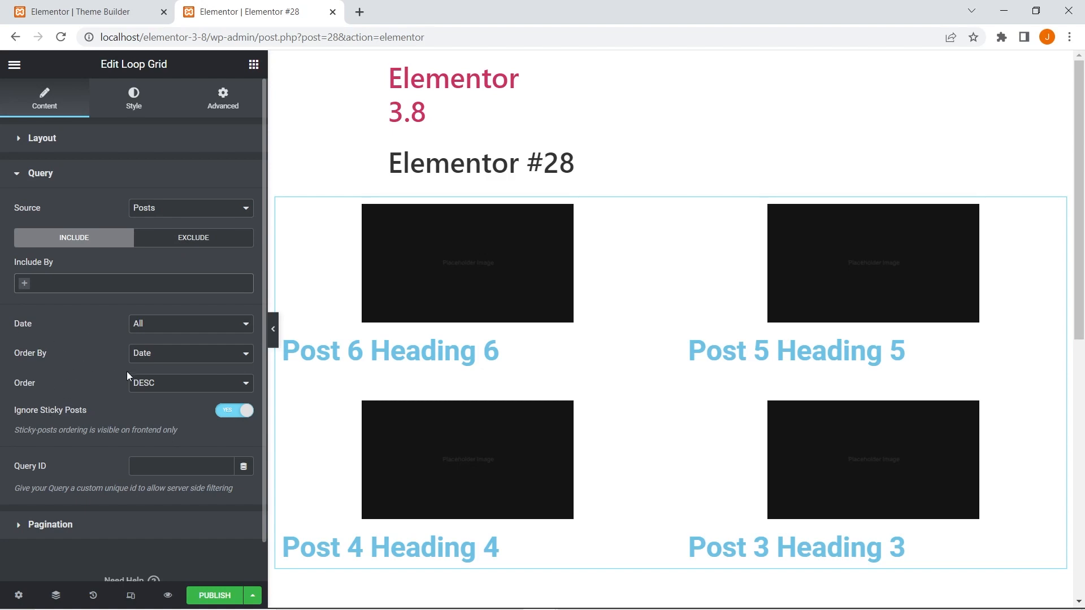
left_click(177, 325)
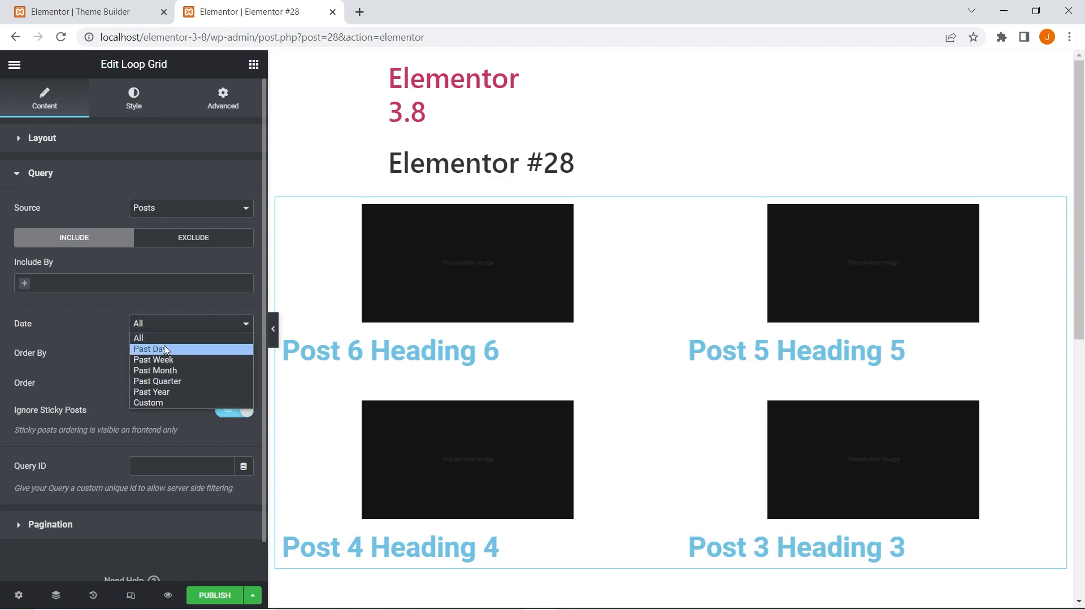
left_click(92, 318)
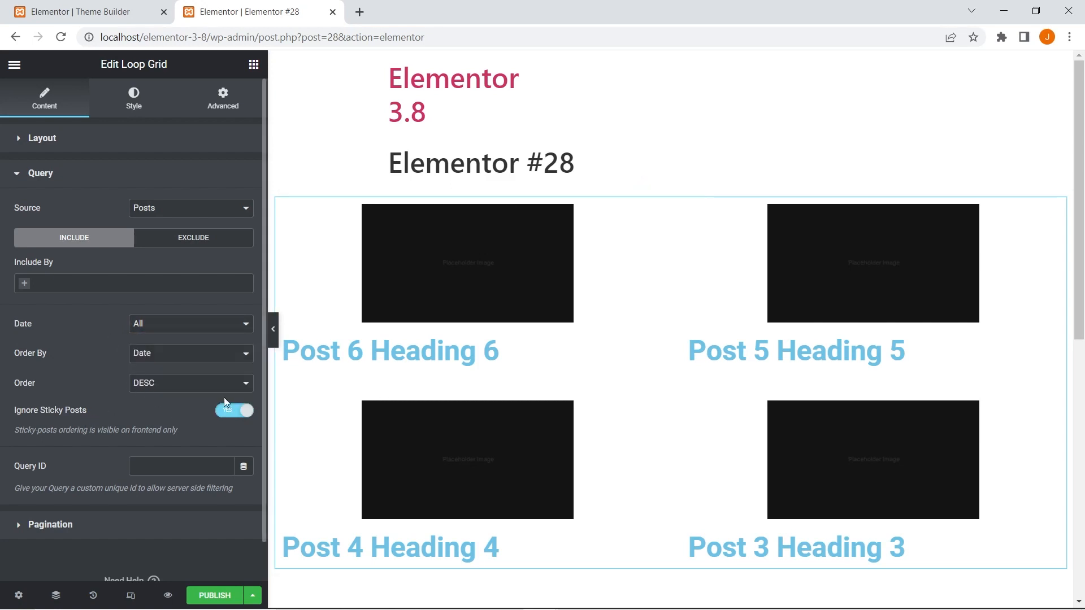
scroll(228, 408, "down", 1)
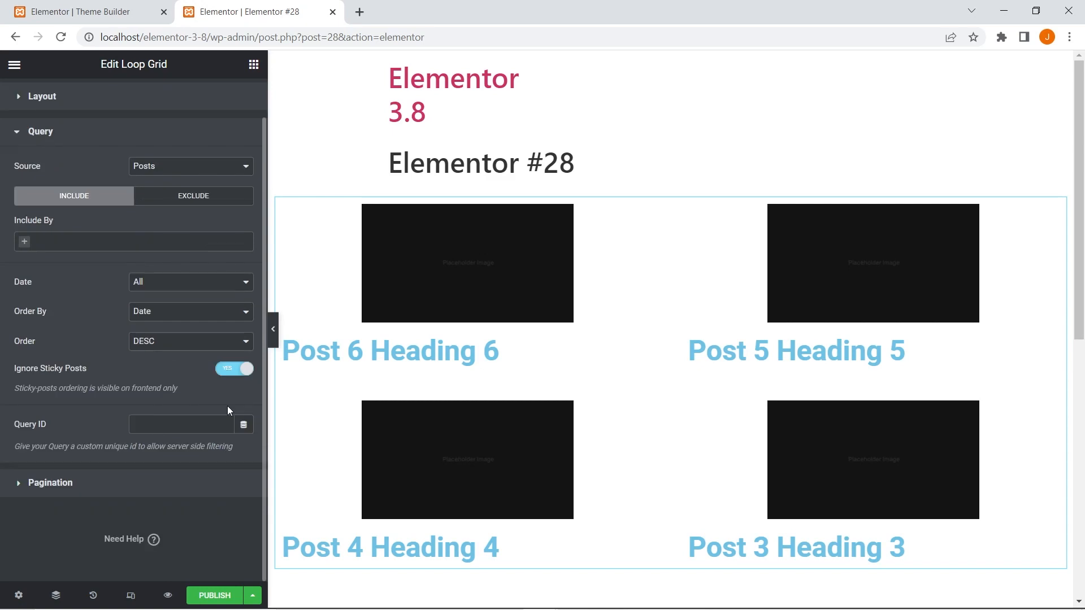
left_click(87, 475)
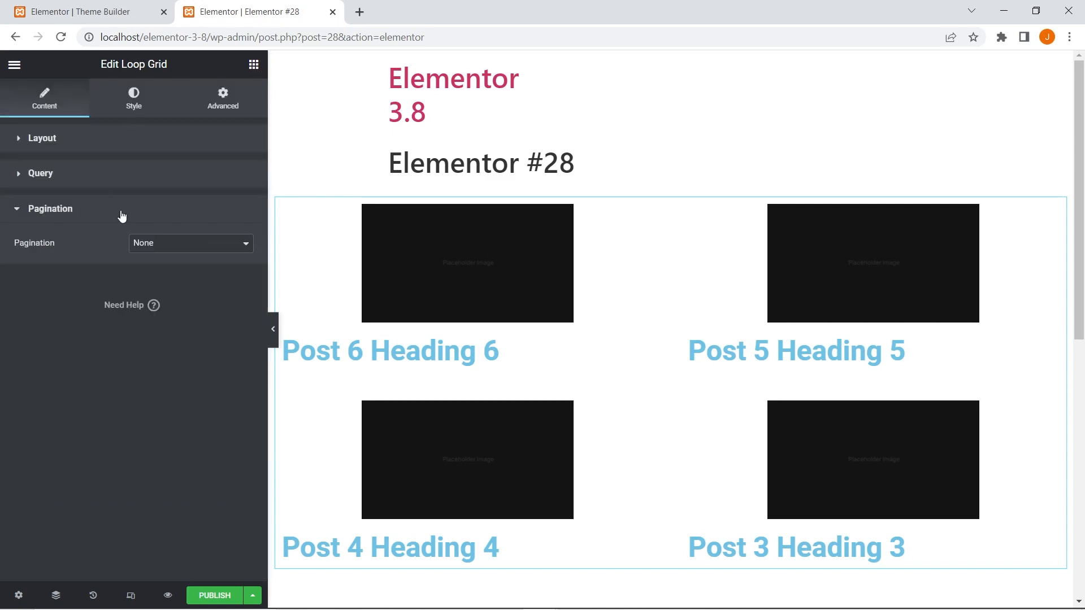
- Try a gap of 0 between the Loop Grid's columns and between its rows
left_click(130, 95)
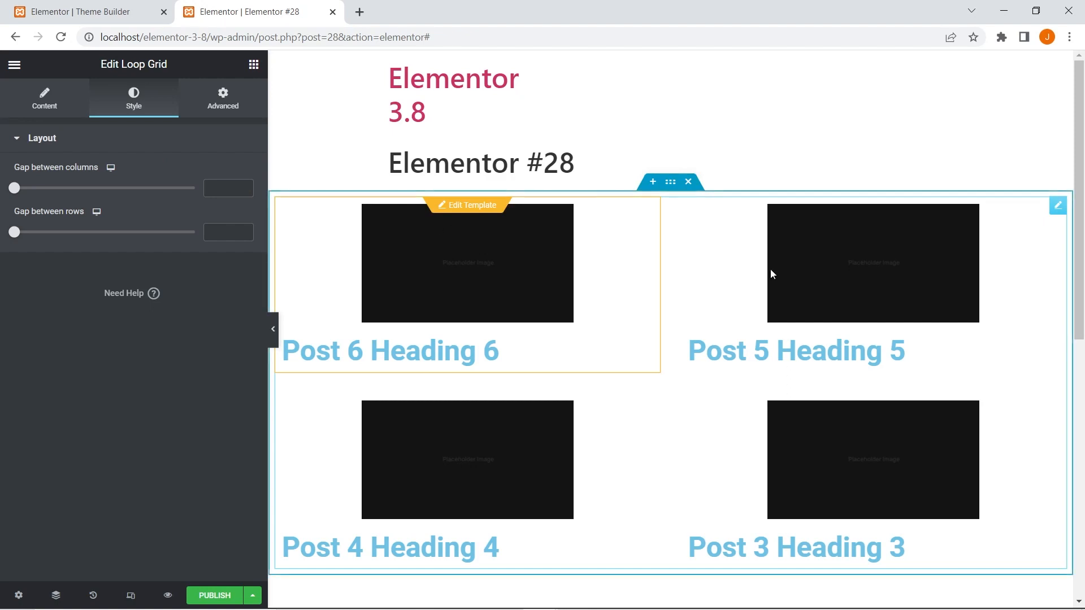
mouse_move(14, 188)
left_mouse_down()
mouse_move(97, 189)
mouse_move(12, 192)
left_mouse_up()
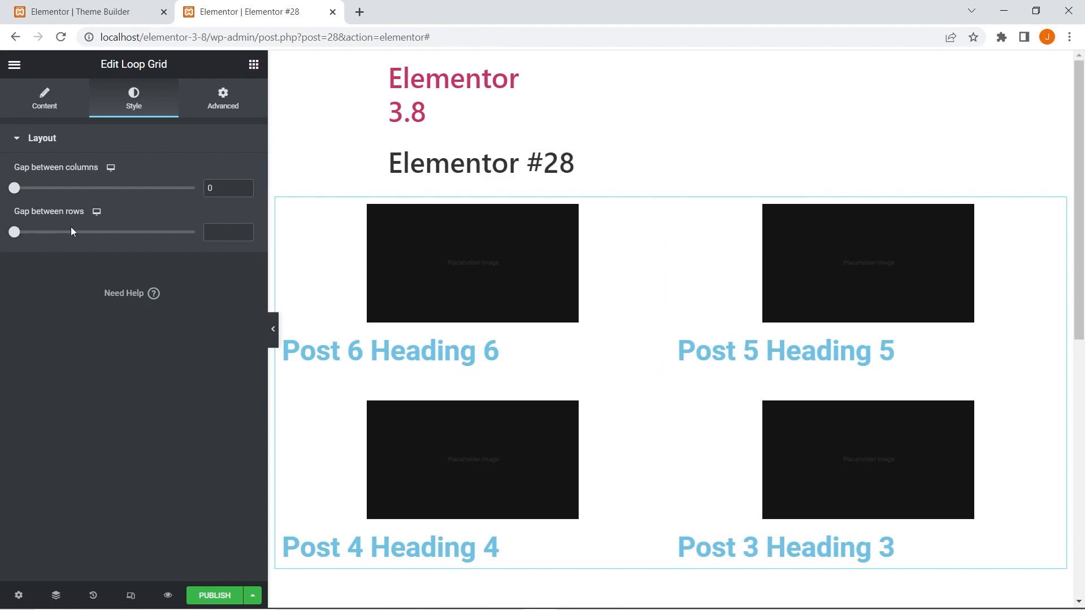
mouse_move(14, 232)
left_mouse_down()
mouse_move(104, 243)
mouse_move(14, 238)
left_mouse_up()
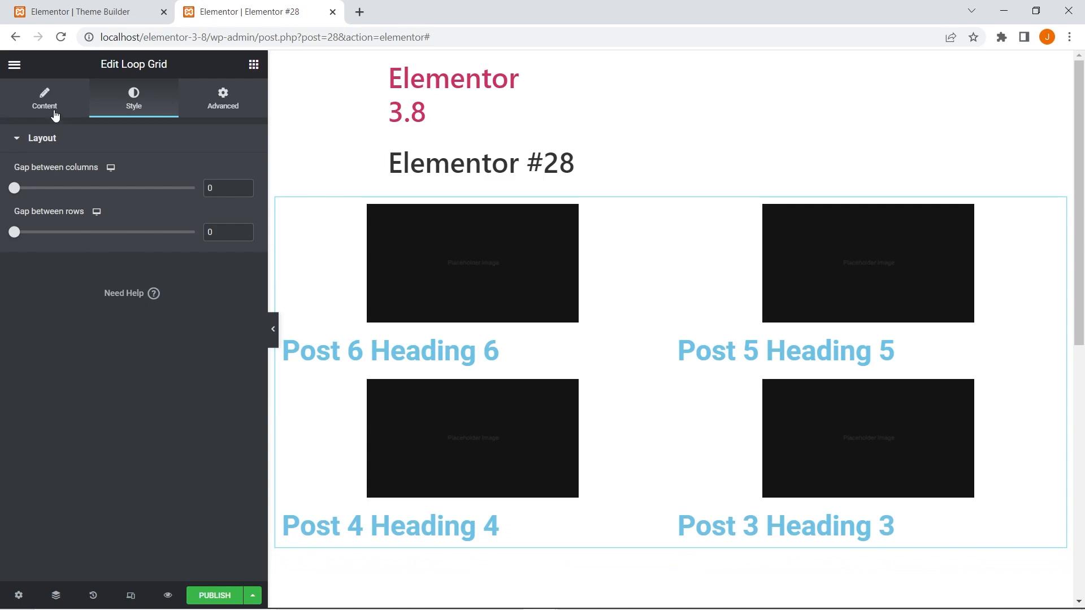
- Clear the Loop Grid's row and column gap values and return to the list of widgets
left_click(220, 229)
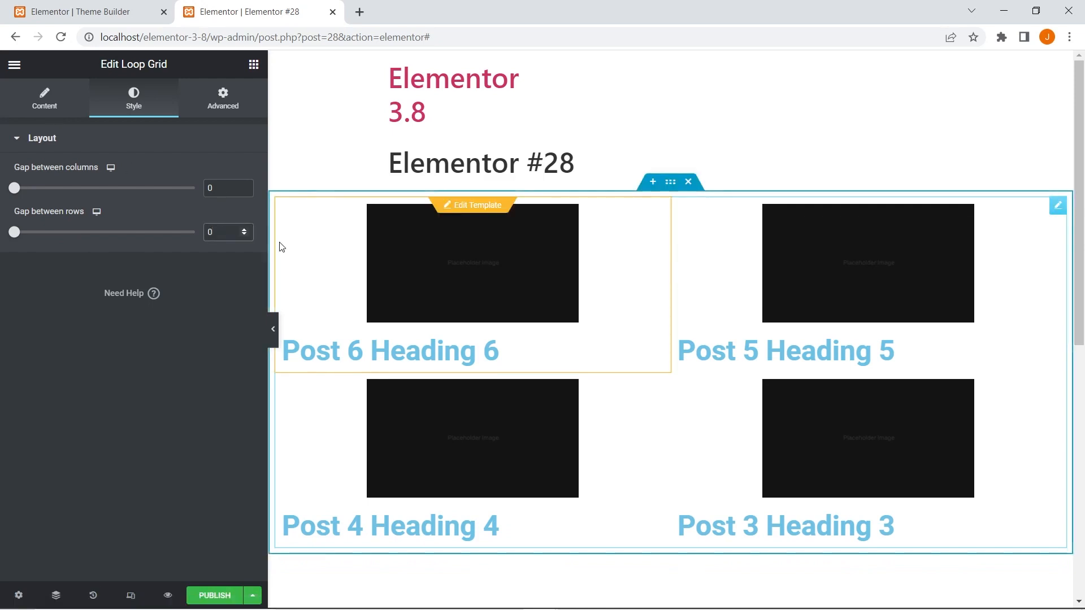
key("BackSpace")
left_click(229, 188)
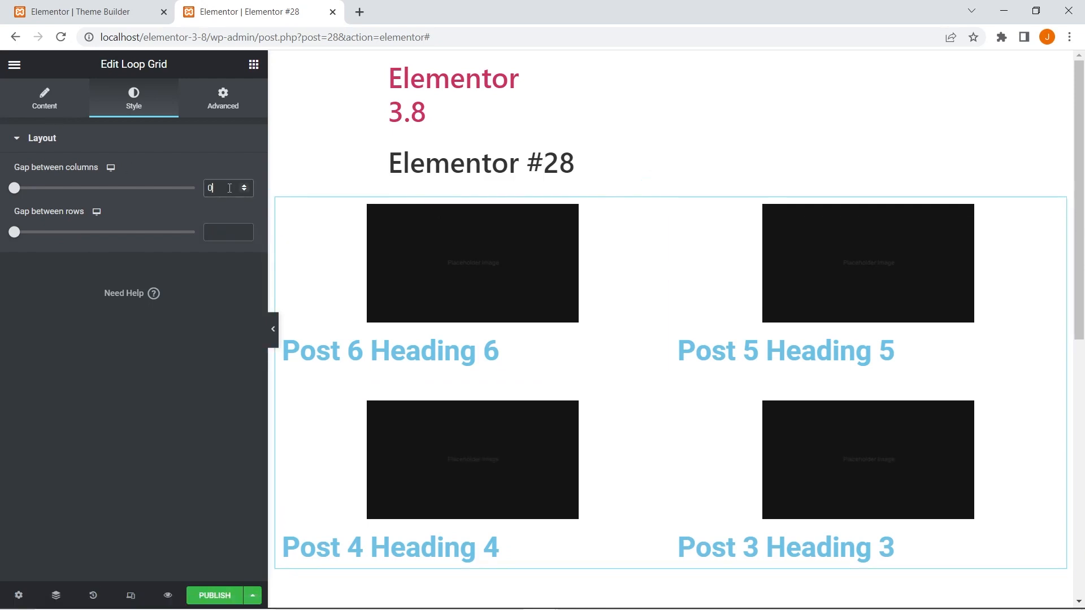
key("BackSpace")
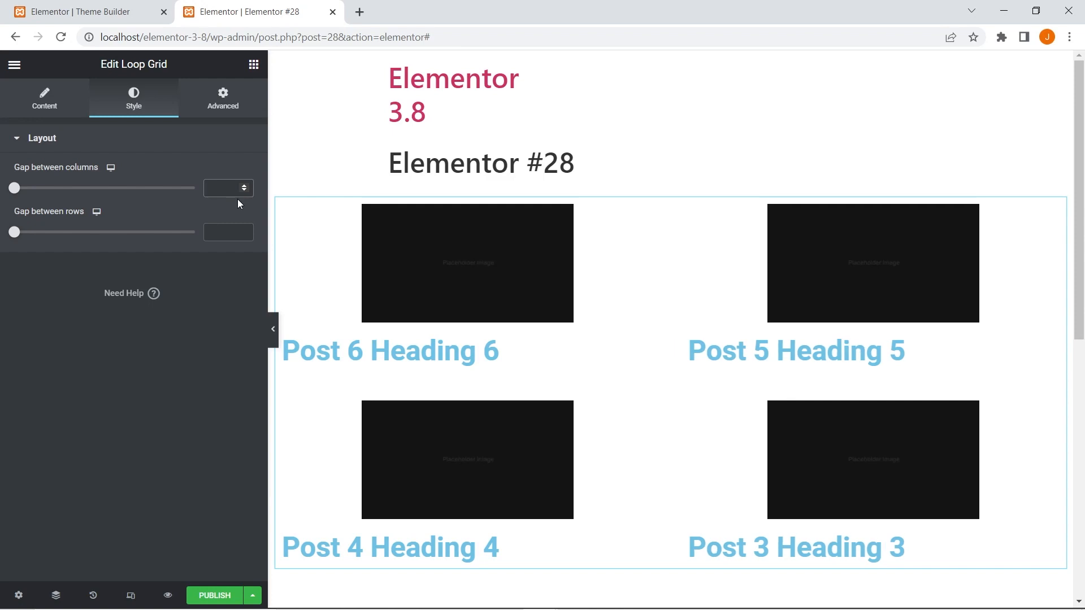
left_click(253, 65)
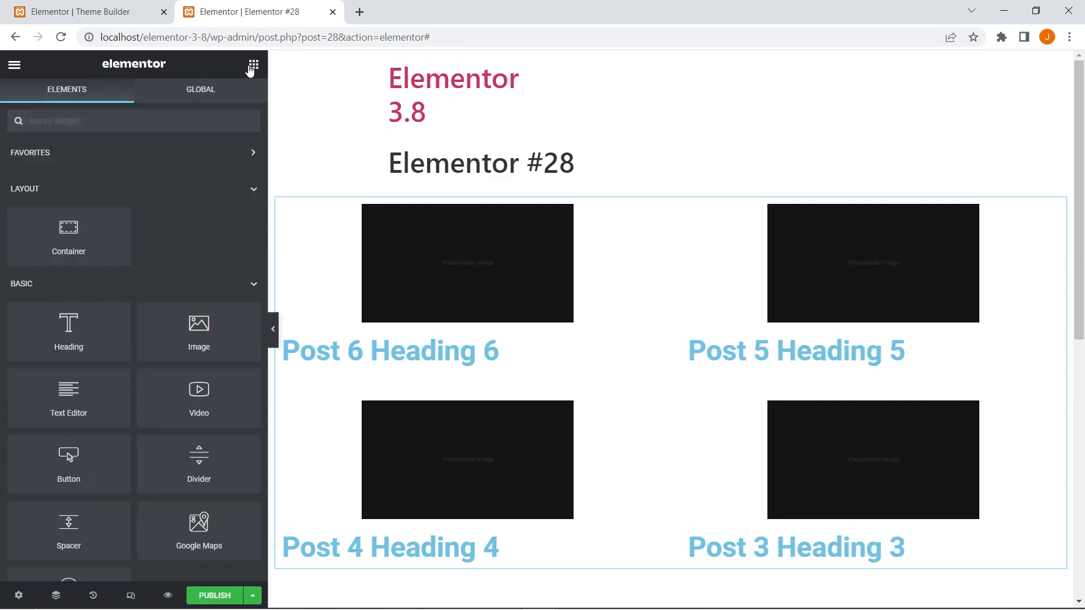